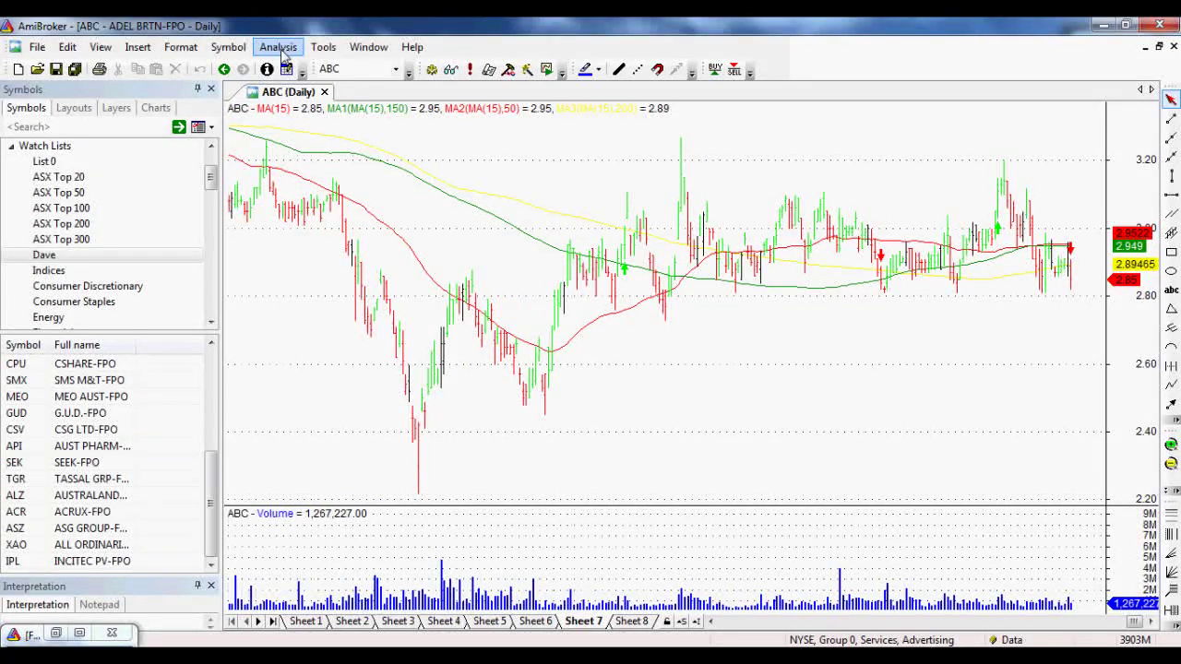
Start a new formula and paste the four AFL lines: HI = HHV 20, LW = LLV 10, Buy, Sell
{"action": "left_click", "coordinate": [280, 48]}
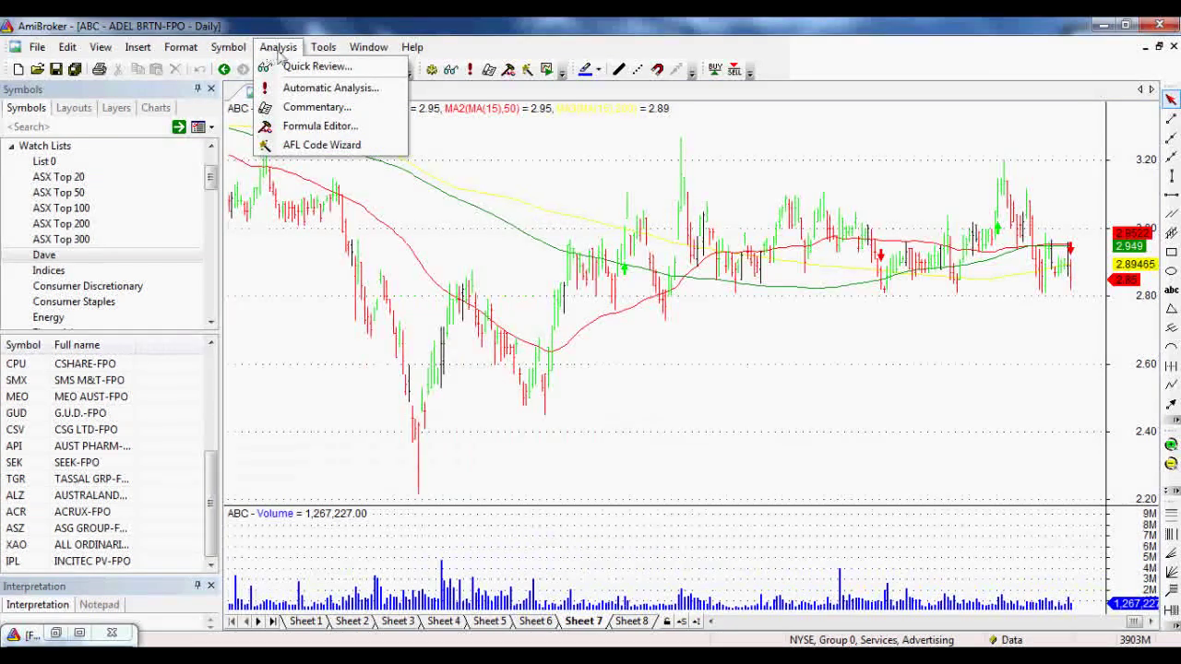
{"action": "left_click", "coordinate": [307, 129]}
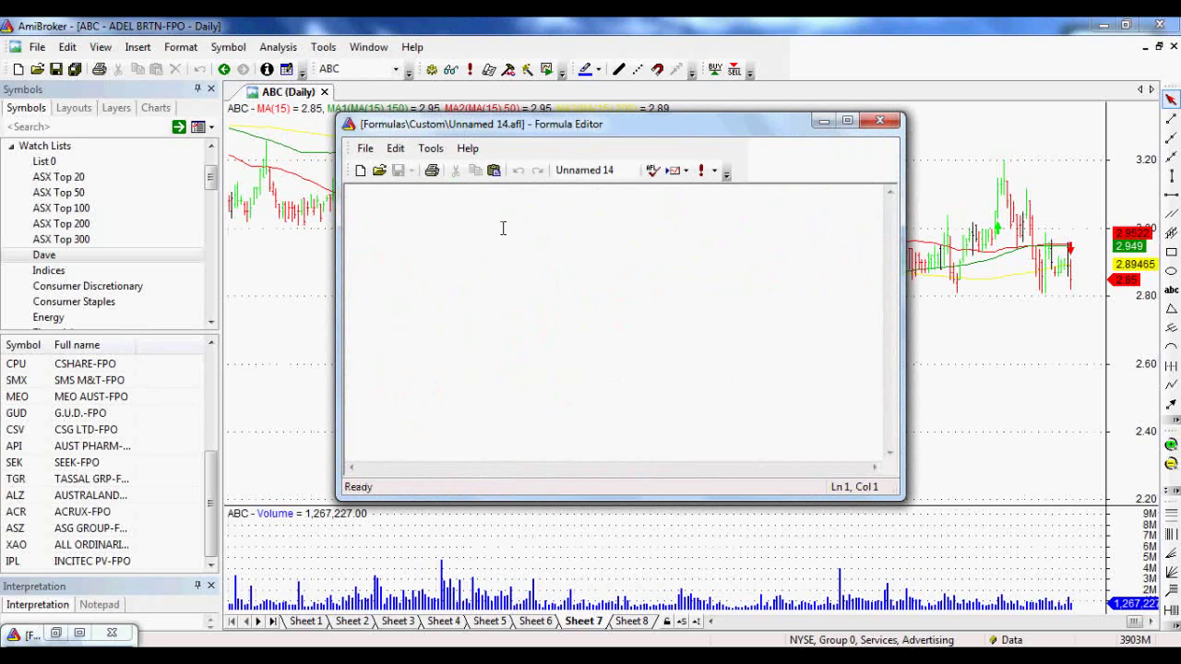
{"action": "type", "text": "HI = HHV (C, 20);  LW = LLV (C, 10);  Buy = C >= HI;  Sell = C <= LW;"}
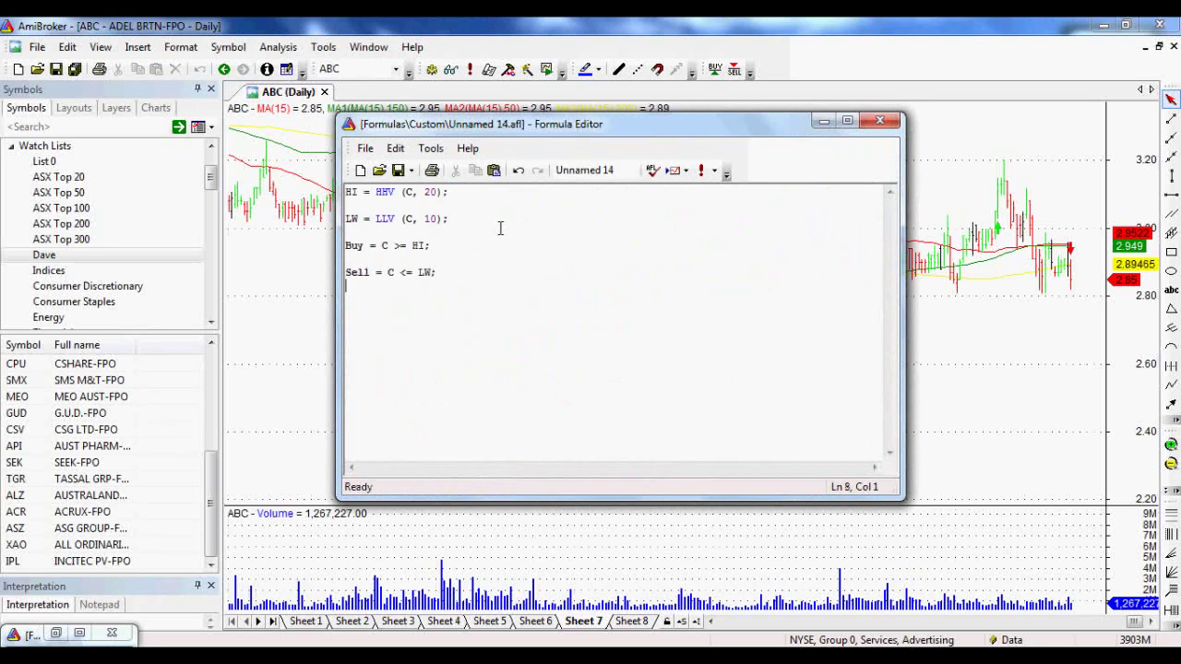
{"action": "left_click", "coordinate": [454, 267]}
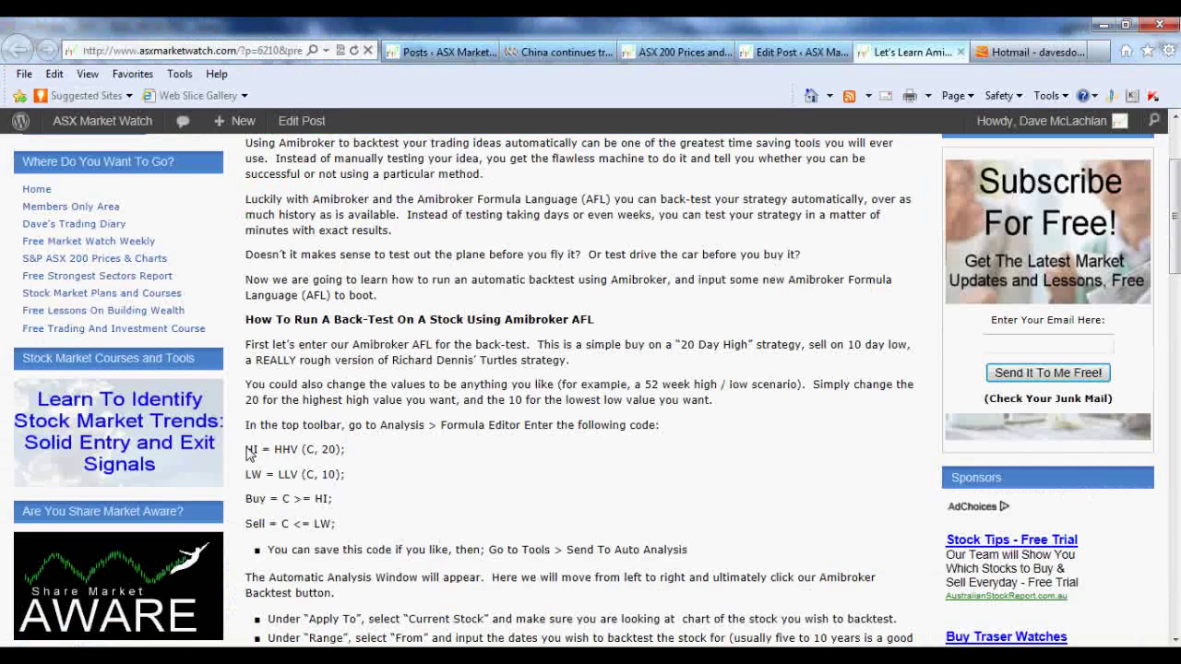
{"action": "left_click_drag", "start_coordinate": [245, 449], "coordinate": [344, 532]}
{"action": "left_click", "coordinate": [345, 532]}
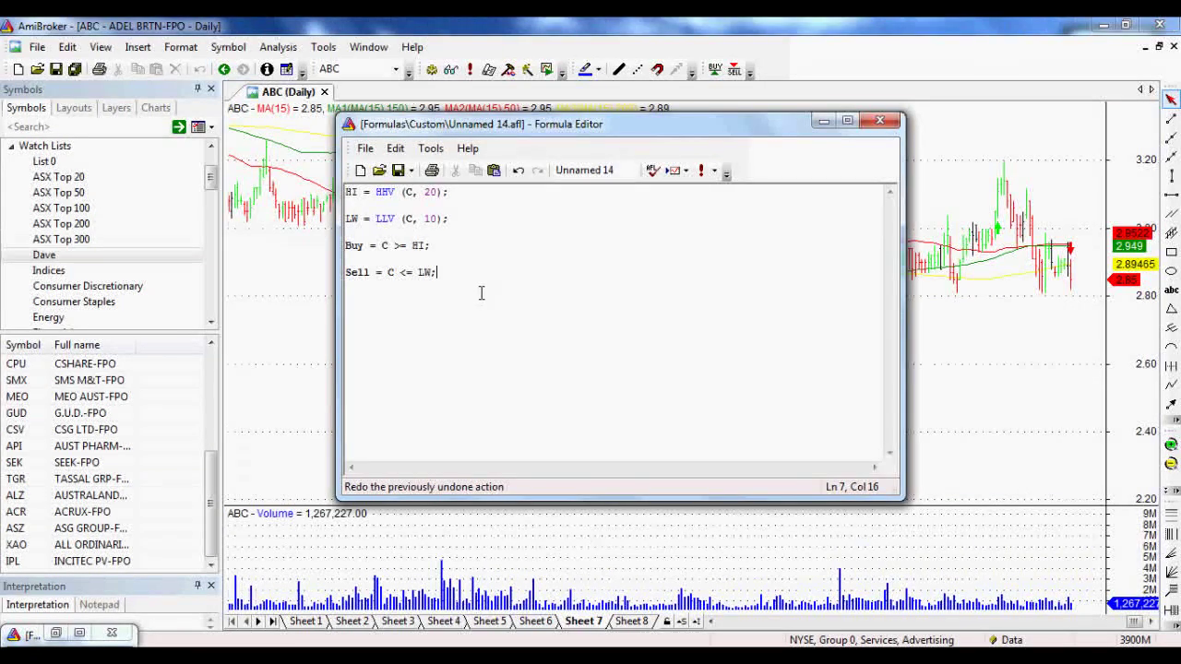
{"action": "left_click_drag", "start_coordinate": [480, 297], "coordinate": [348, 204]}
{"action": "left_click", "coordinate": [471, 232]}
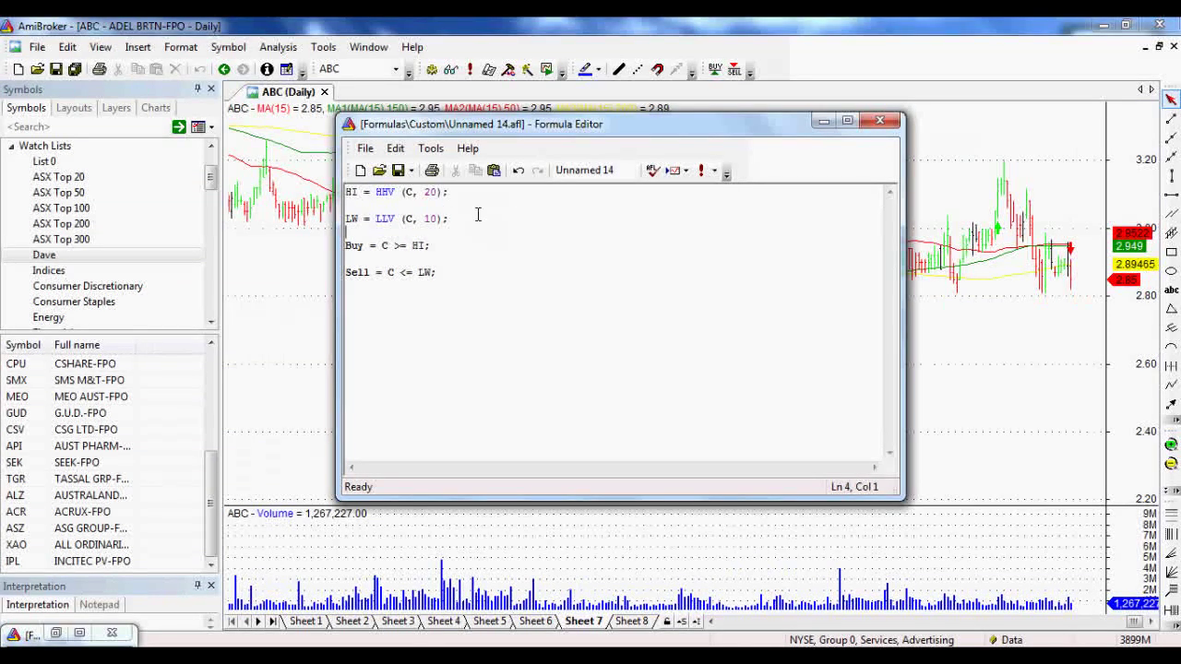
{"action": "double_click", "coordinate": [351, 193]}
{"action": "left_click", "coordinate": [365, 192]}
{"action": "left_click", "coordinate": [416, 244]}
{"action": "left_click", "coordinate": [352, 192]}
{"action": "left_click_drag", "start_coordinate": [377, 194], "coordinate": [456, 192]}
{"action": "left_click", "coordinate": [475, 191]}
{"action": "left_click", "coordinate": [429, 196]}
{"action": "left_click", "coordinate": [353, 196]}
{"action": "double_click", "coordinate": [351, 219]}
{"action": "key", "text": "Right"}
{"action": "left_click", "coordinate": [395, 219]}
{"action": "left_click", "coordinate": [408, 219]}
{"action": "left_click_drag", "start_coordinate": [346, 192], "coordinate": [465, 225]}
{"action": "left_click", "coordinate": [466, 219]}
{"action": "left_click", "coordinate": [351, 245]}
{"action": "left_click", "coordinate": [395, 245]}
{"action": "double_click", "coordinate": [418, 246]}
{"action": "left_click", "coordinate": [348, 192]}
{"action": "left_click", "coordinate": [347, 223]}
Check the 10-bar lookback and Sell line in the formula, then save it
{"action": "left_click", "coordinate": [352, 220]}
{"action": "left_click", "coordinate": [425, 223]}
{"action": "triple_click", "coordinate": [446, 280]}
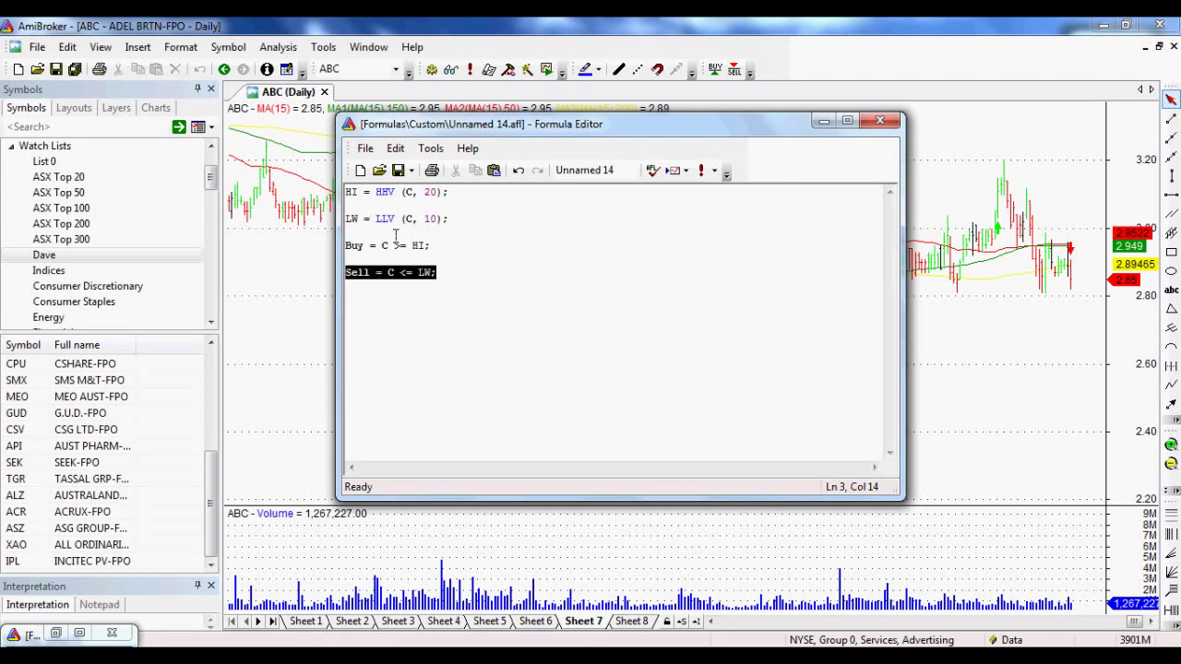
{"action": "key", "text": "ctrl+a"}
{"action": "left_click", "coordinate": [488, 245]}
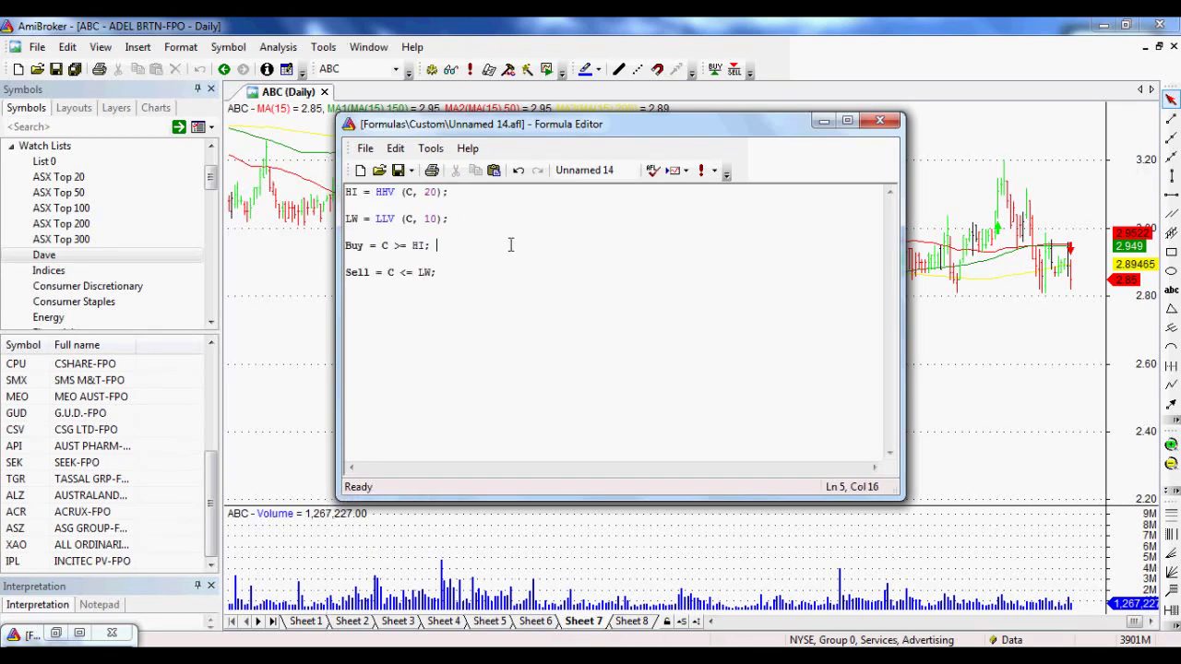
{"action": "left_click", "coordinate": [365, 148]}
{"action": "left_click", "coordinate": [391, 212]}
Send the Unnamed 14.afl formula to Automatic Analysis
{"action": "left_click", "coordinate": [715, 172]}
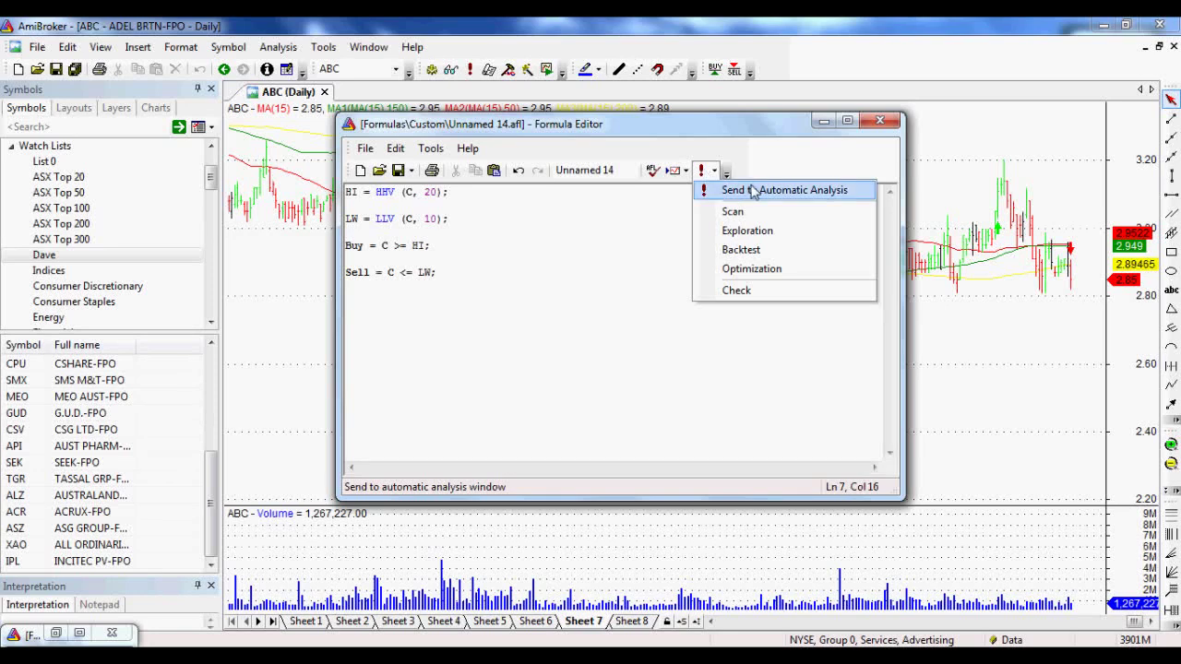
{"action": "left_click", "coordinate": [604, 258]}
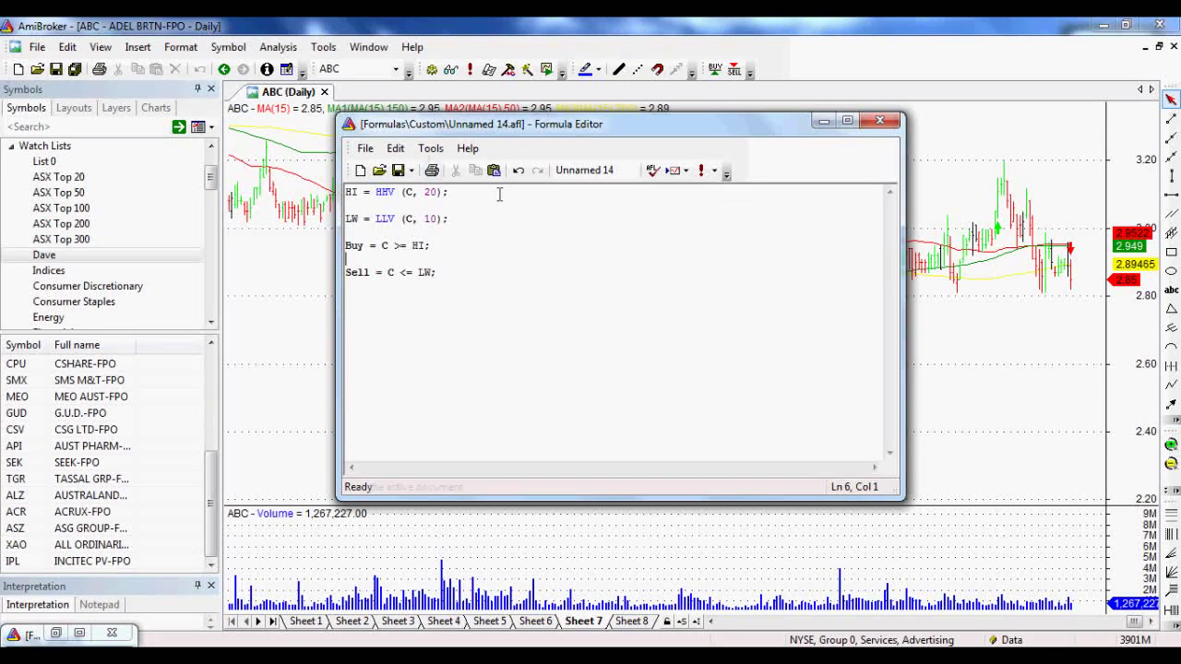
{"action": "left_click", "coordinate": [429, 148]}
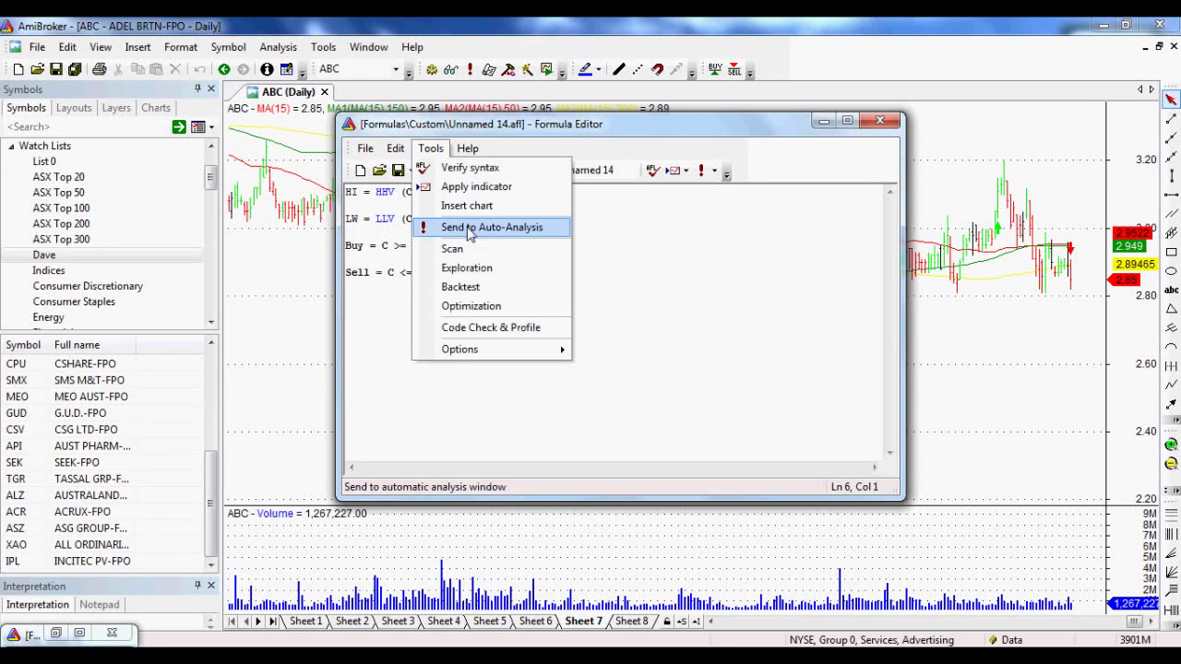
{"action": "left_click", "coordinate": [471, 229]}
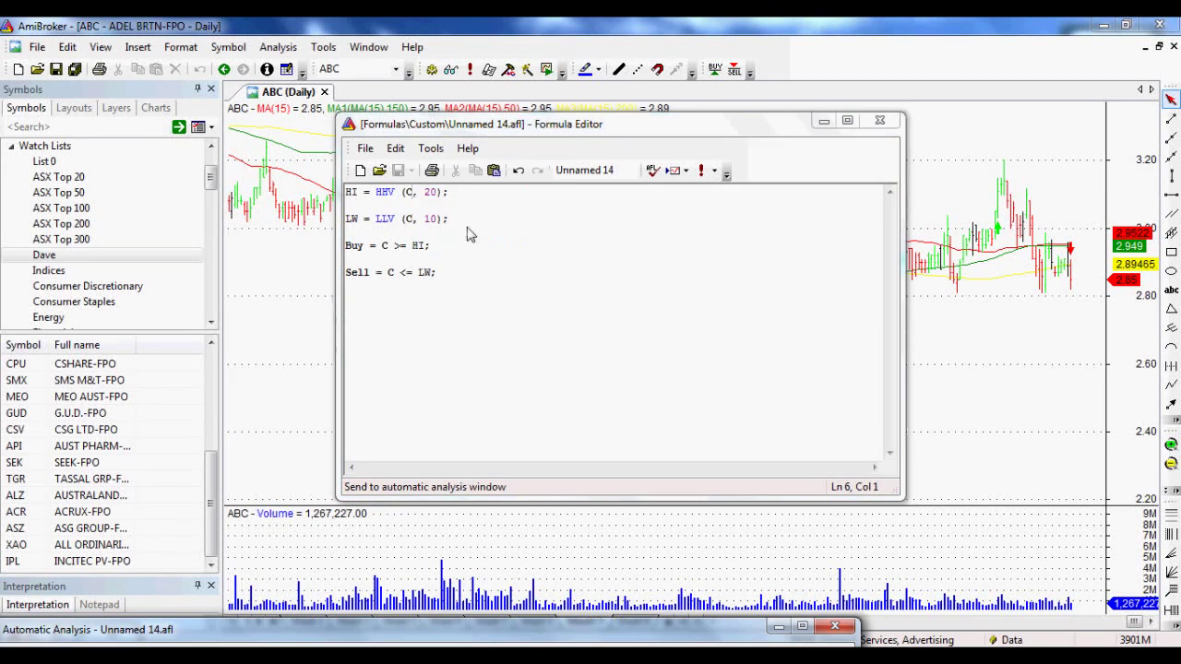
Restore the Automatic Analysis window and chart XAO, the All Ordinaries, from the Indices watch list
{"action": "left_click", "coordinate": [384, 632]}
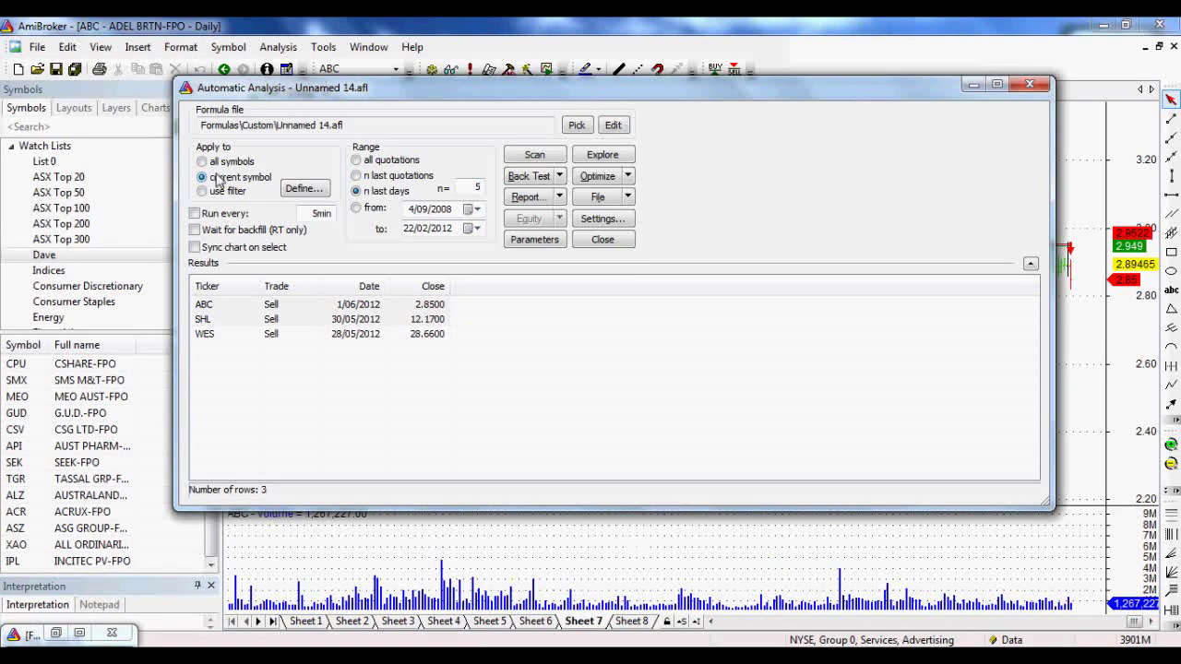
{"action": "left_click", "coordinate": [49, 270]}
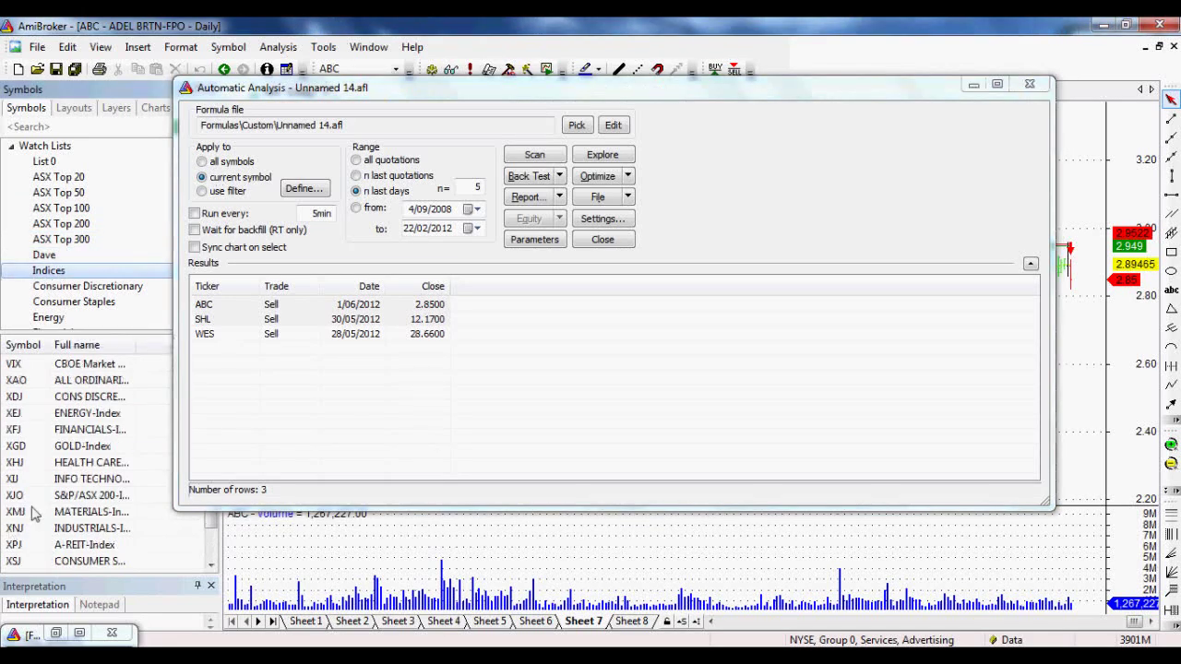
{"action": "left_click", "coordinate": [28, 416]}
{"action": "left_click", "coordinate": [16, 380]}
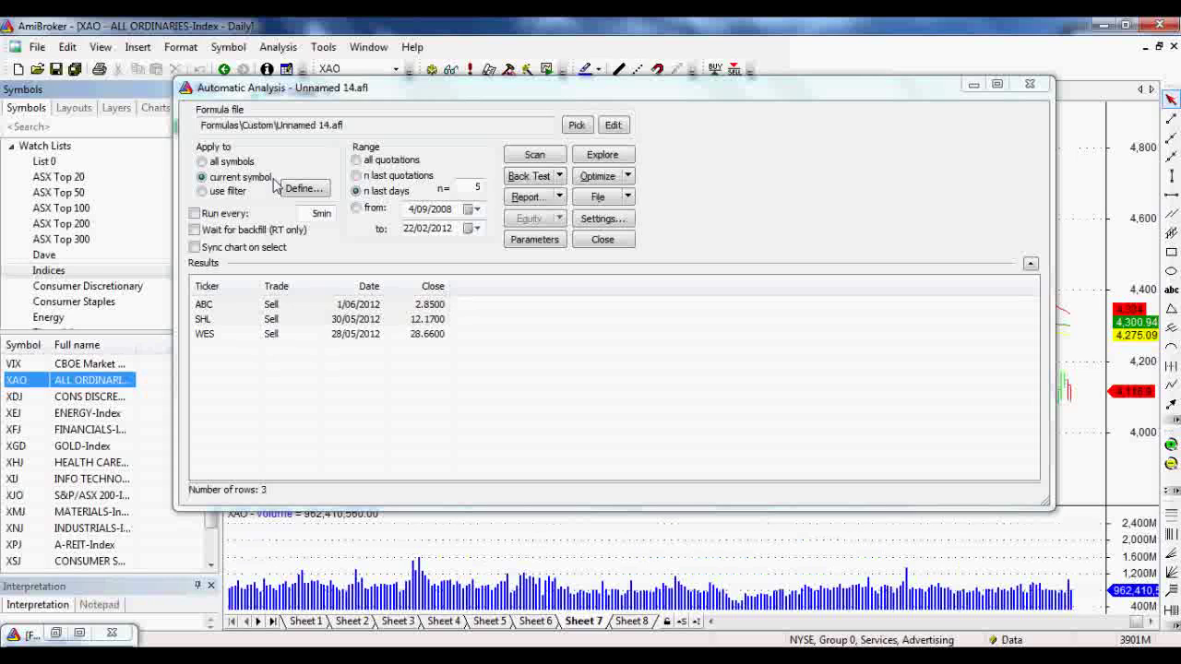
Set the analysis range to start on 4 January 1992, running through 22/02/2012
{"action": "left_click", "coordinate": [356, 207]}
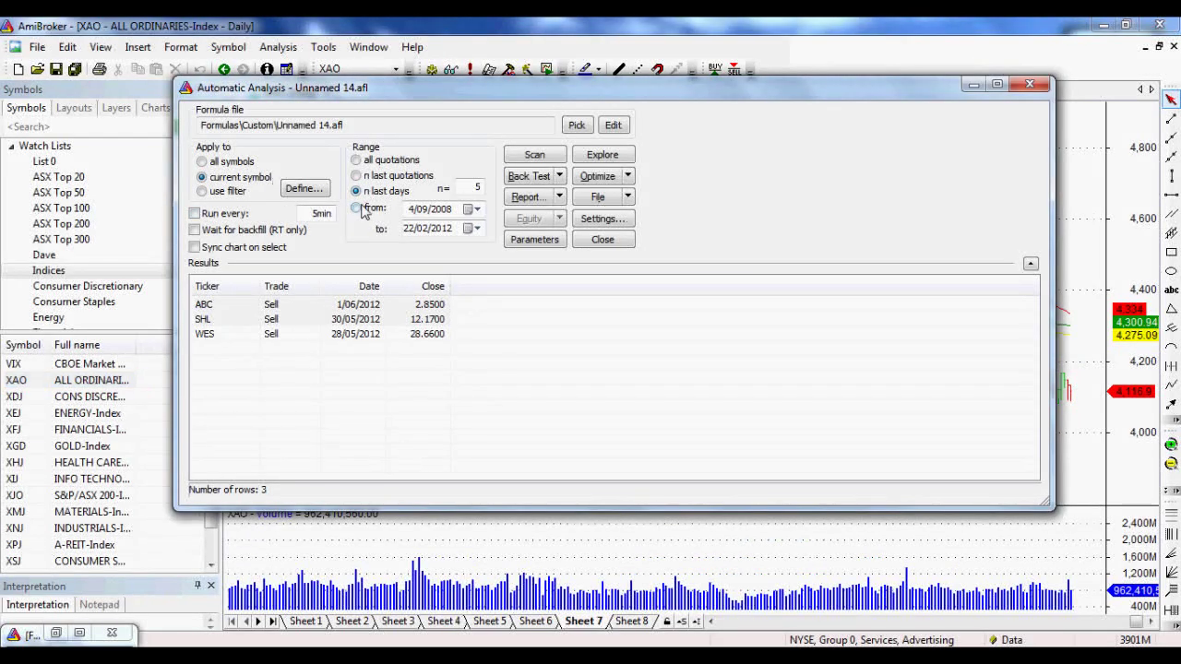
{"action": "left_click", "coordinate": [475, 209]}
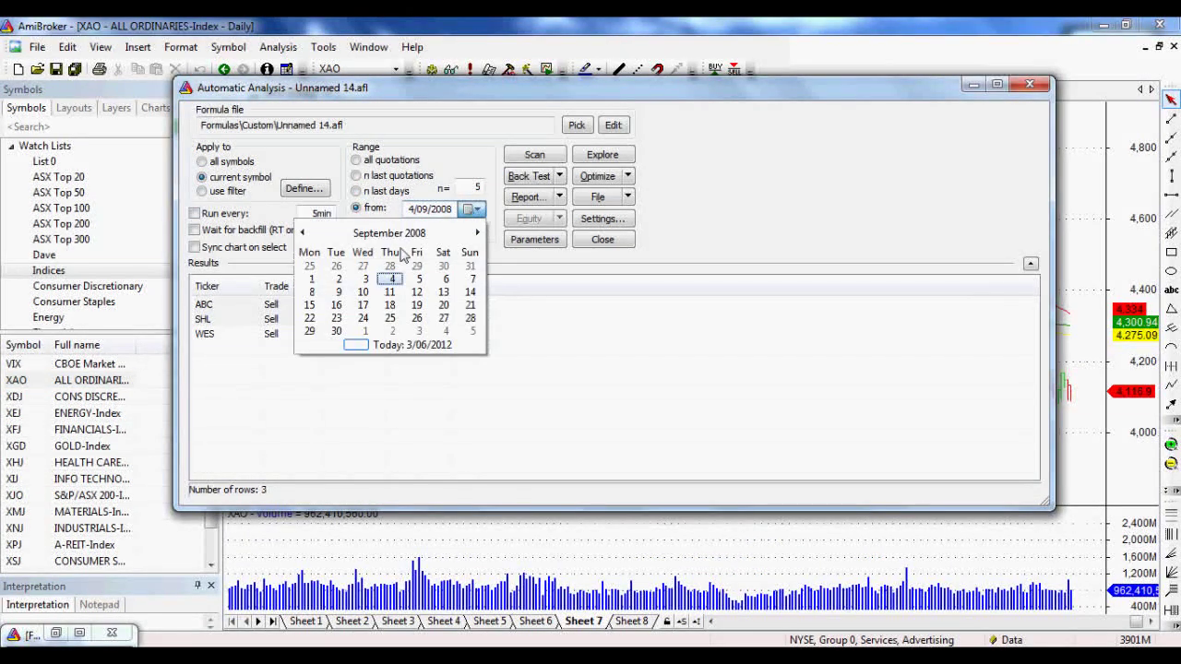
{"action": "left_click", "coordinate": [422, 236]}
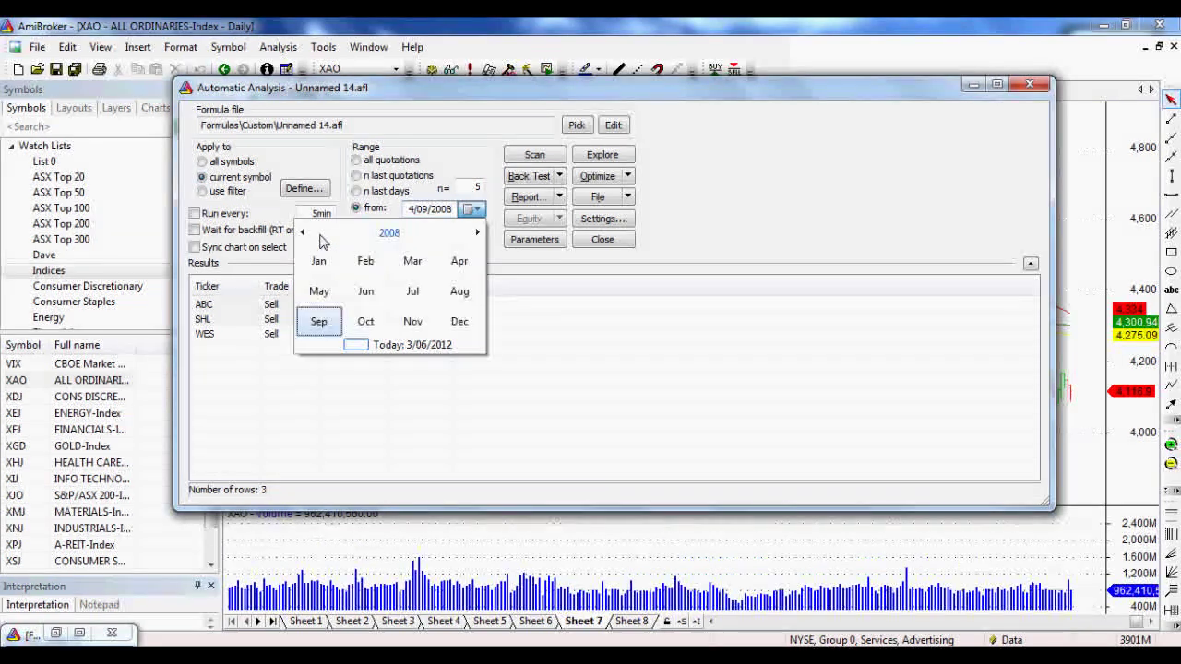
{"action": "left_click", "coordinate": [302, 234]}
{"action": "left_click", "coordinate": [303, 233]}
{"action": "left_click", "coordinate": [303, 233]}
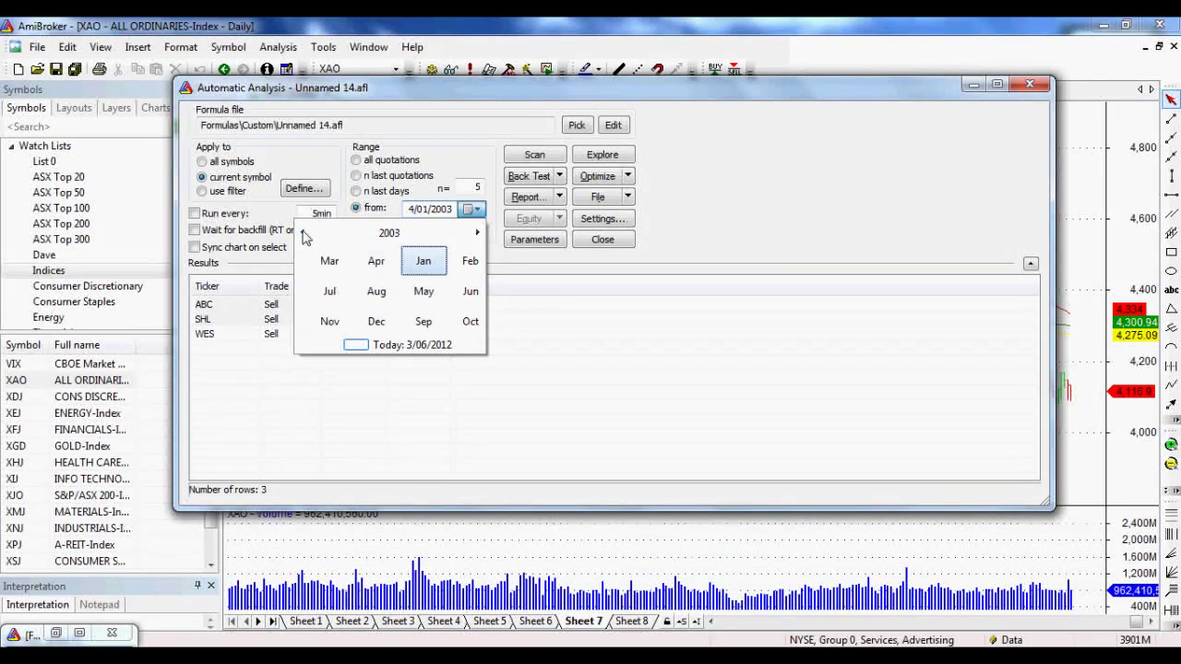
{"action": "left_click", "coordinate": [303, 234]}
{"action": "left_click", "coordinate": [303, 233]}
{"action": "left_click", "coordinate": [302, 234]}
{"action": "left_click", "coordinate": [302, 234]}
{"action": "left_click", "coordinate": [303, 233]}
{"action": "left_click", "coordinate": [302, 234]}
{"action": "left_click", "coordinate": [302, 233]}
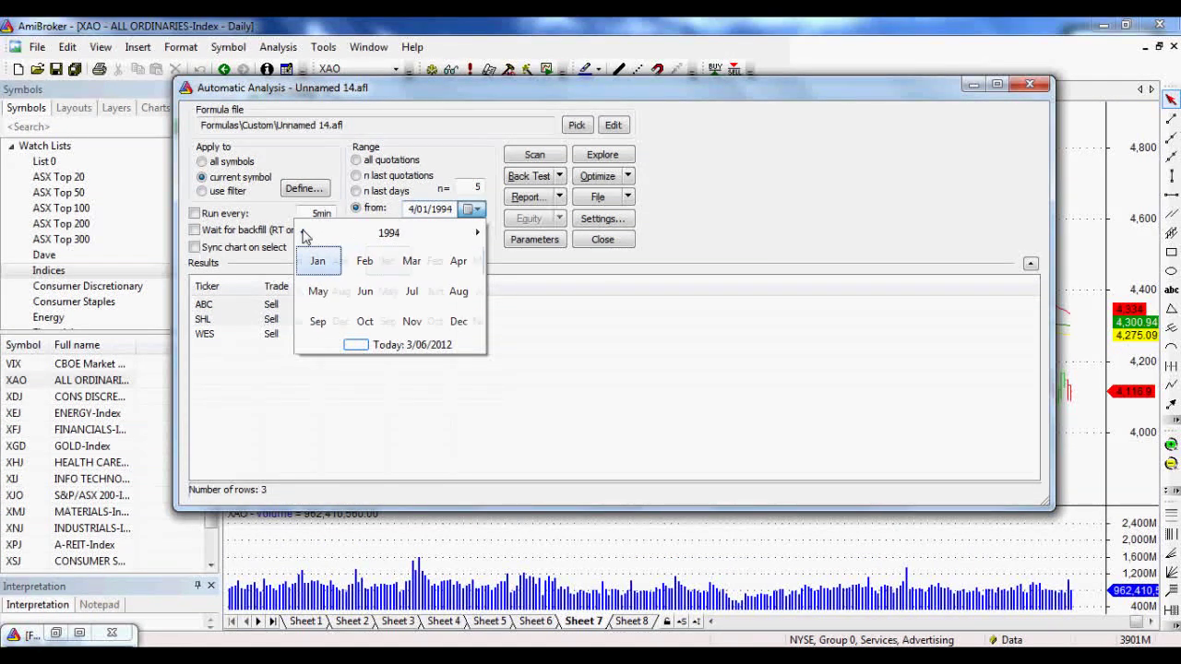
{"action": "left_click", "coordinate": [302, 234]}
{"action": "left_click", "coordinate": [302, 234]}
{"action": "left_click", "coordinate": [303, 234]}
{"action": "left_click", "coordinate": [303, 233]}
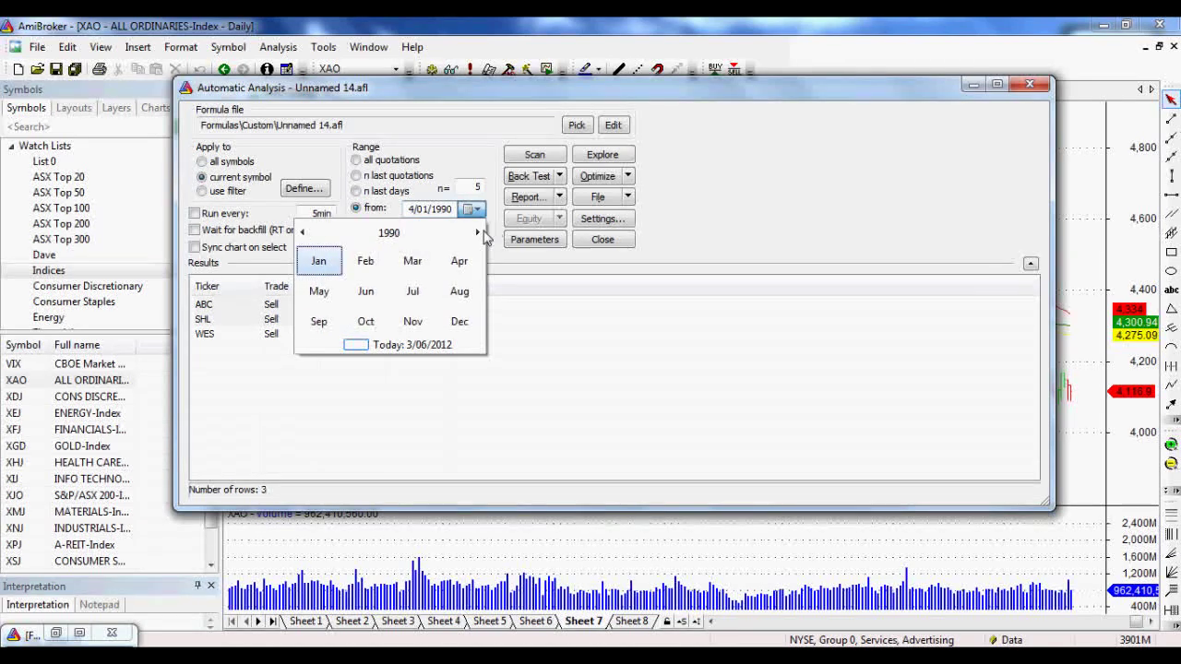
{"action": "left_click", "coordinate": [477, 234]}
{"action": "left_click", "coordinate": [477, 233]}
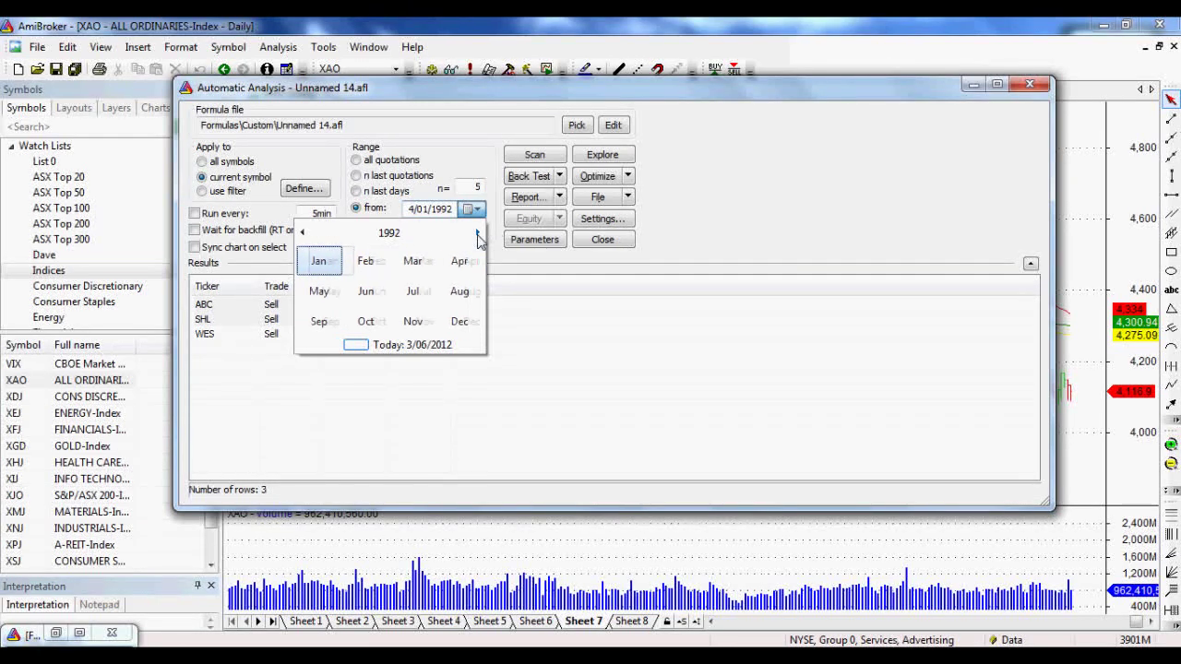
{"action": "left_click", "coordinate": [341, 267]}
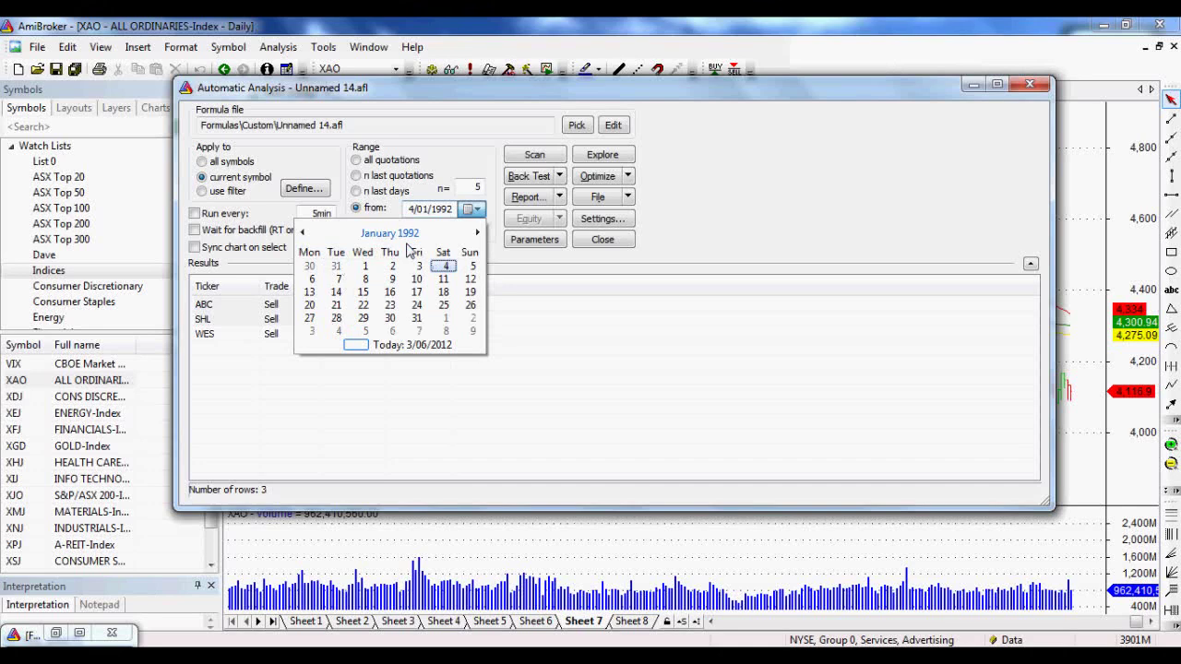
{"action": "left_click", "coordinate": [444, 267]}
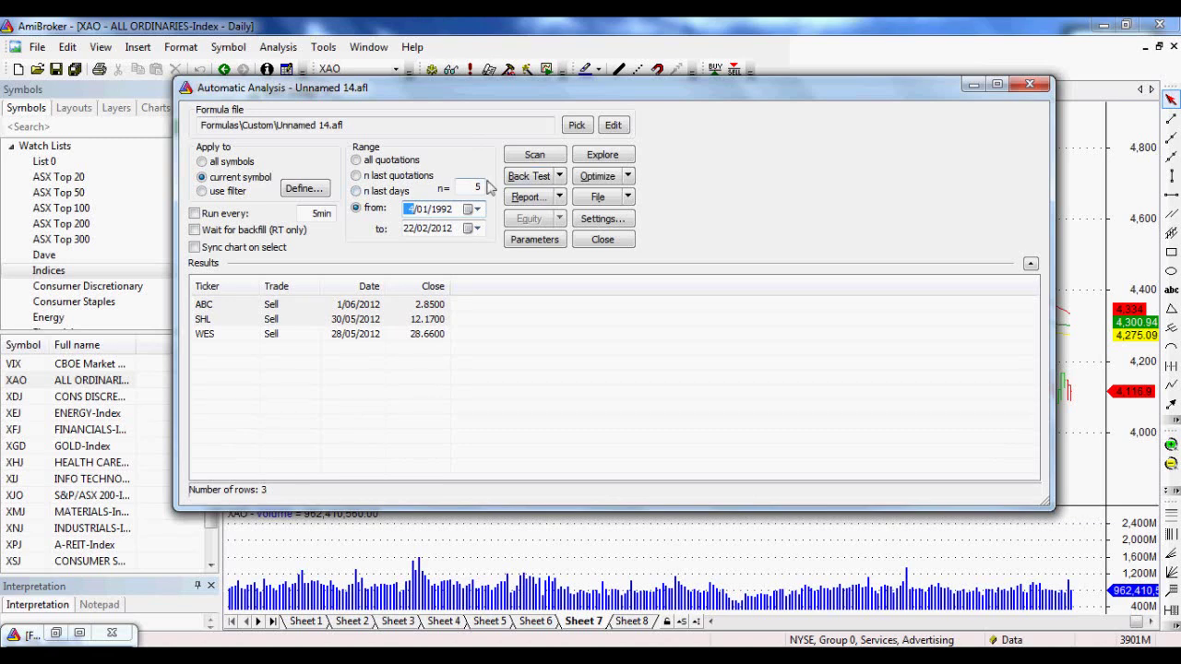
Keep Daily periodicity in the backtester settings, review the Report options, and accept them
{"action": "left_click", "coordinate": [601, 221]}
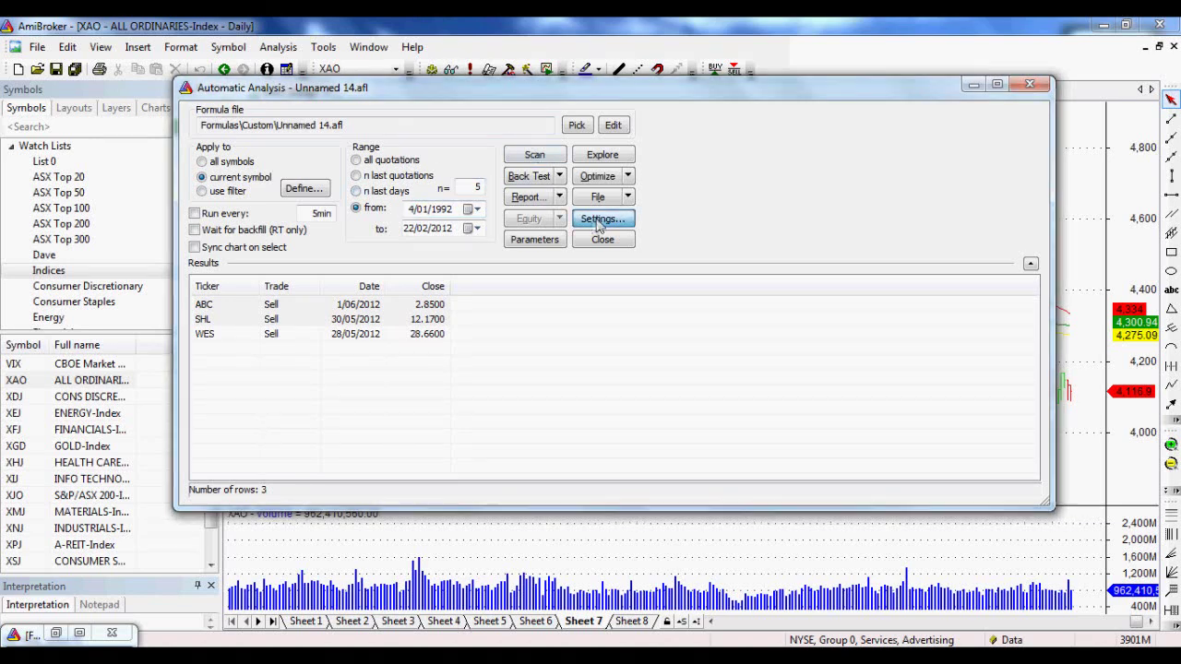
{"action": "left_click", "coordinate": [559, 202]}
{"action": "left_click", "coordinate": [569, 210]}
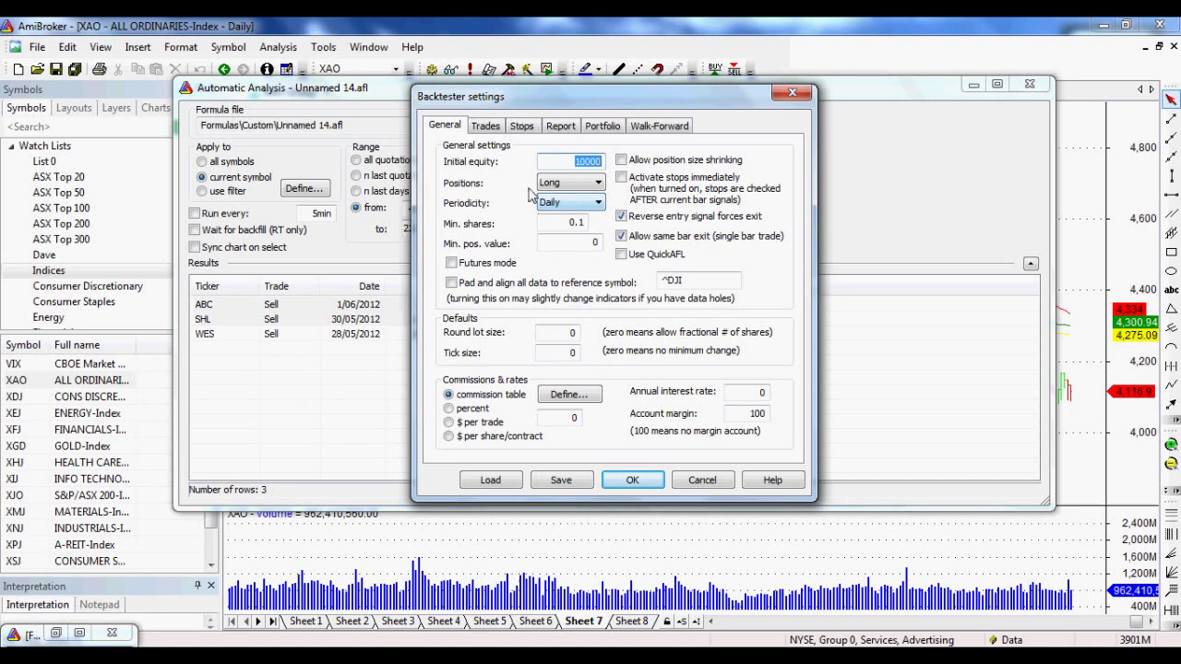
{"action": "left_click", "coordinate": [561, 129]}
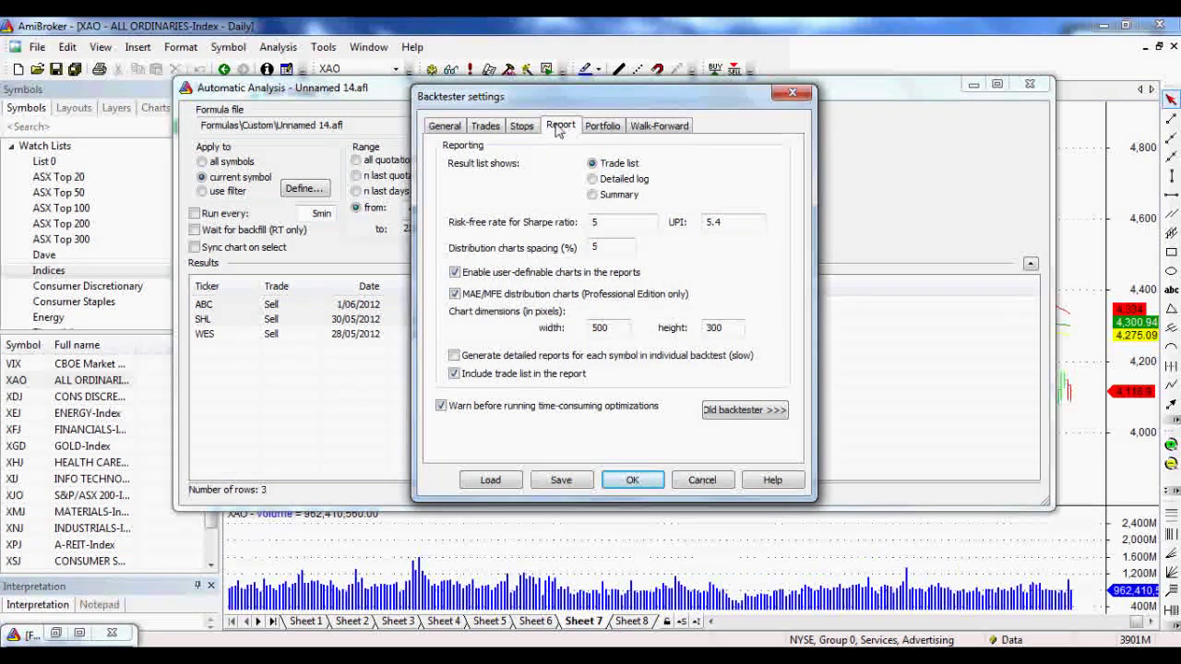
{"action": "left_click", "coordinate": [632, 480]}
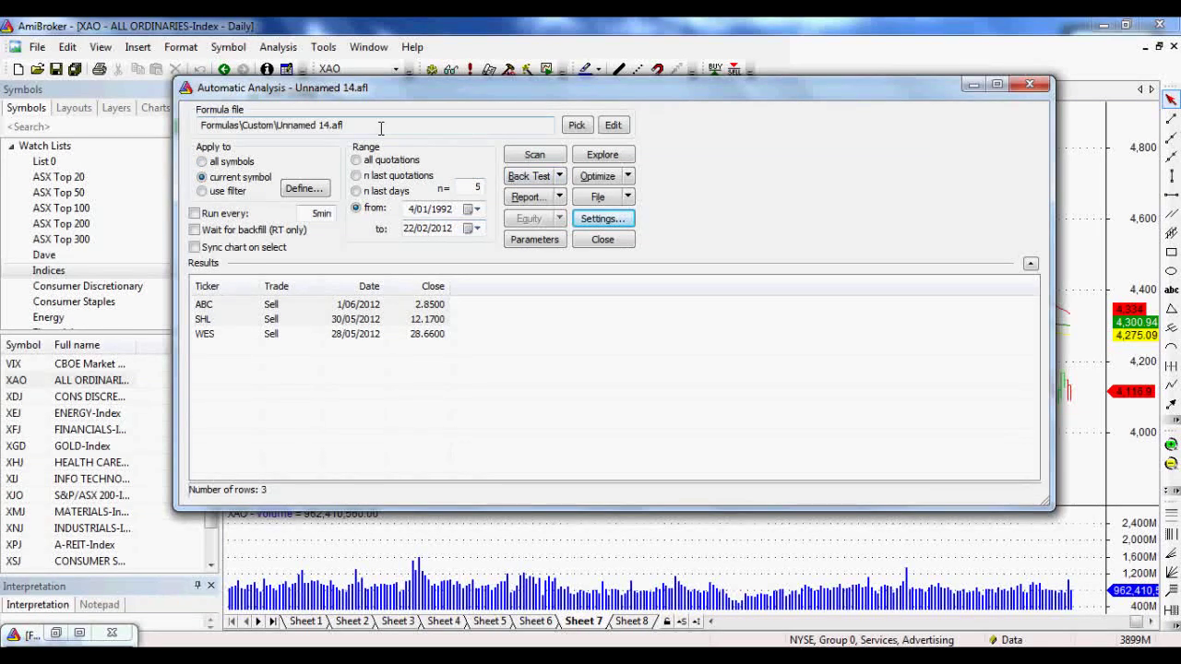
Run the backtest on XAO and browse its list of 133 long trades
{"action": "left_click", "coordinate": [535, 180]}
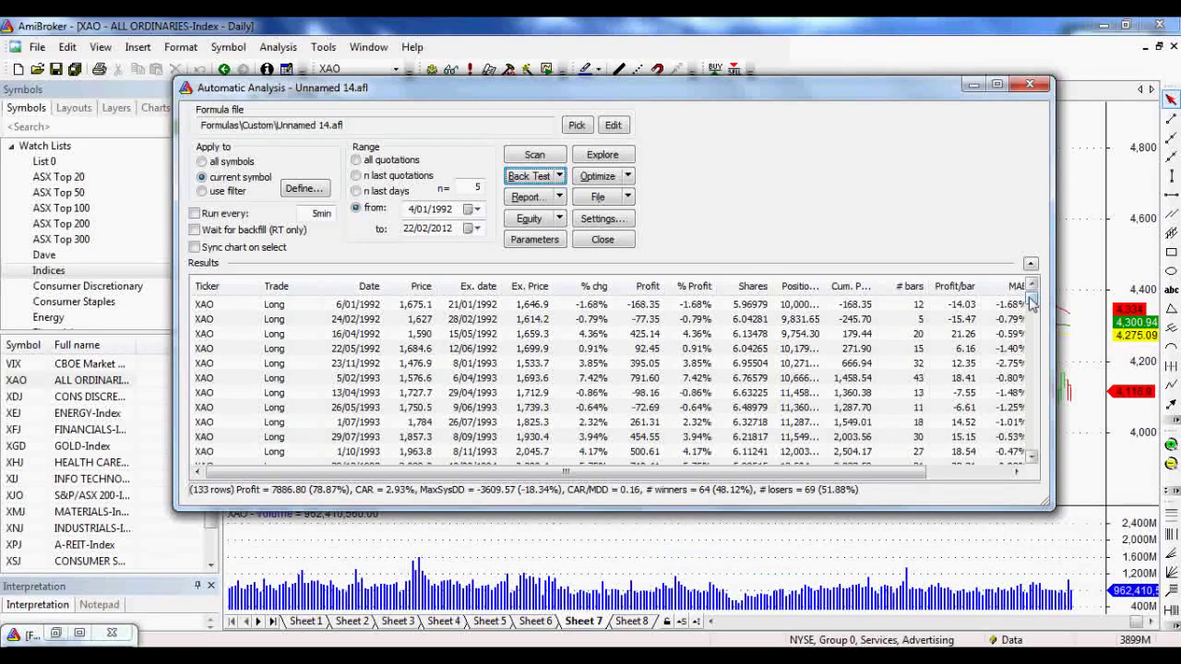
{"action": "left_click_drag", "start_coordinate": [1032, 303], "coordinate": [774, 251]}
Open the enlarged Backtest Report and check Net Profit %, 133 trades, 48.12% winners, 26.09 bars held
{"action": "left_click", "coordinate": [539, 203]}
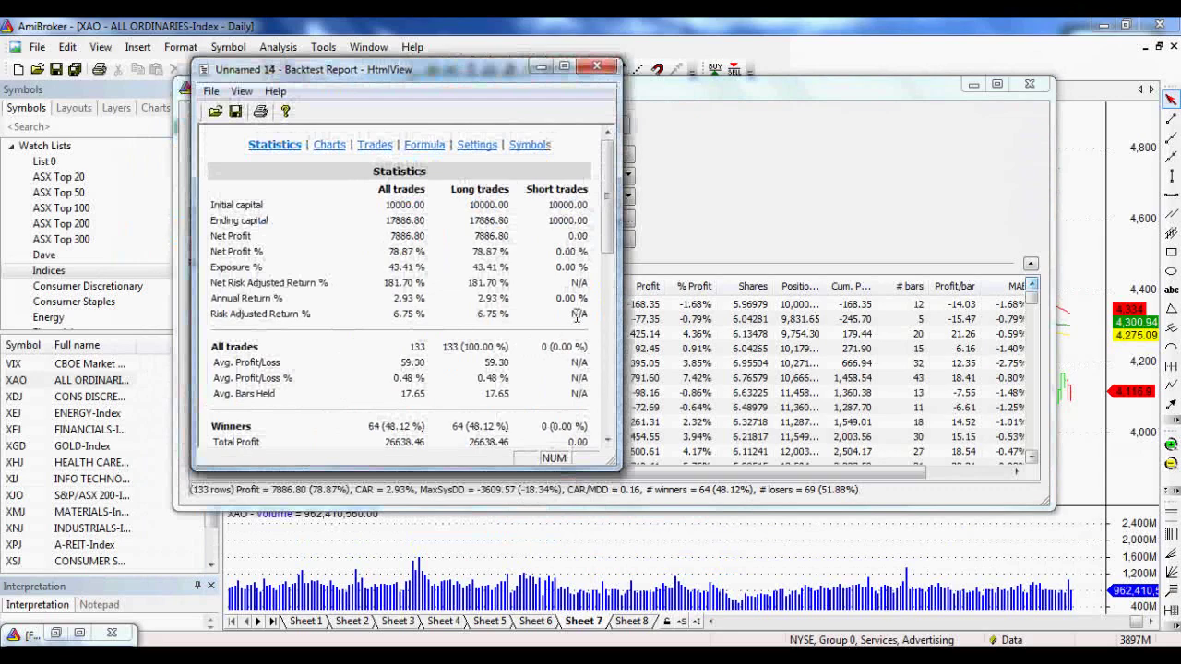
{"action": "left_click_drag", "start_coordinate": [619, 468], "coordinate": [735, 607]}
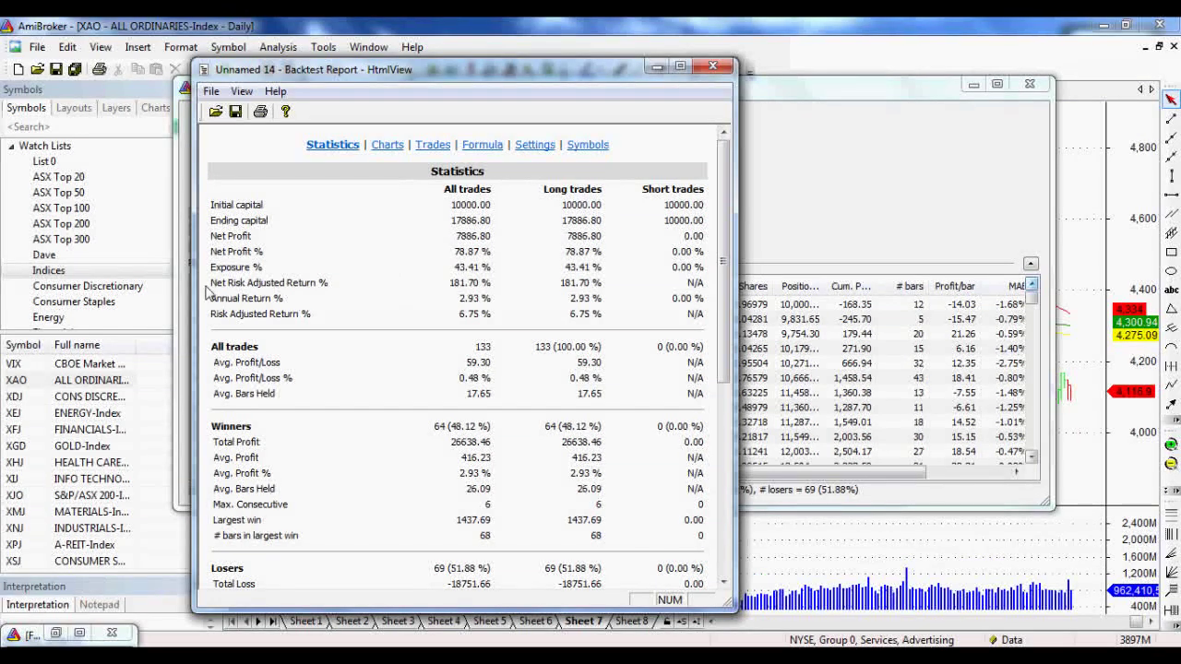
{"action": "mouse_move", "coordinate": [215, 288]}
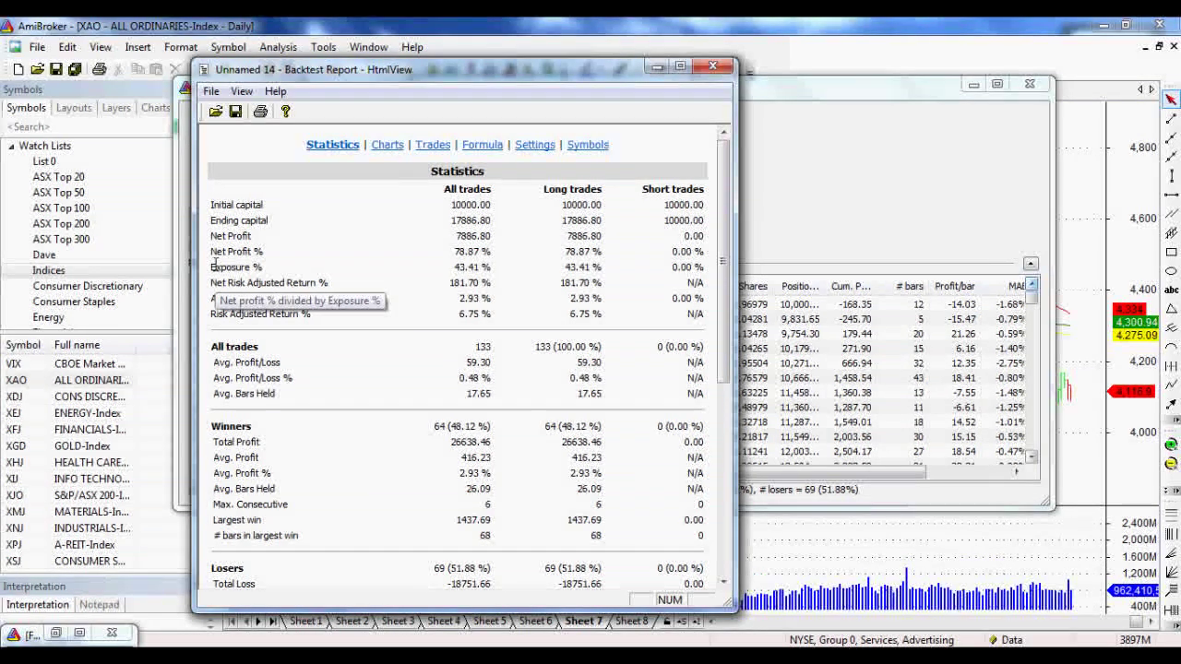
{"action": "left_click_drag", "start_coordinate": [211, 251], "coordinate": [286, 254]}
{"action": "left_click", "coordinate": [349, 255]}
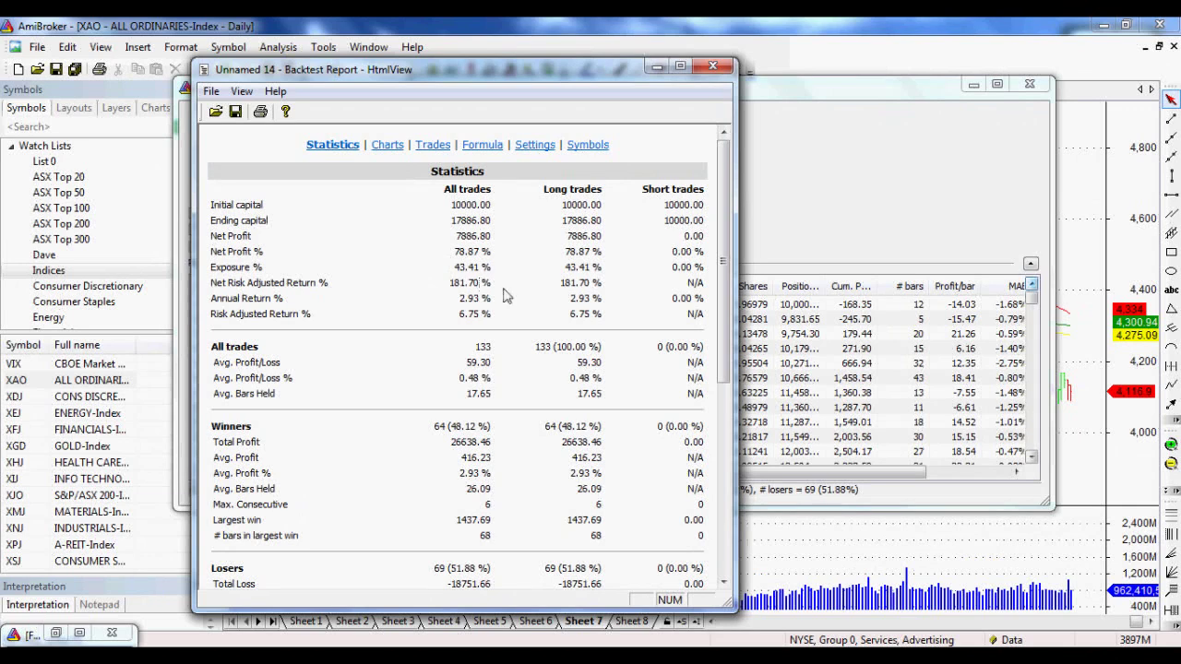
{"action": "double_click", "coordinate": [482, 346]}
{"action": "left_click", "coordinate": [484, 353]}
{"action": "left_click_drag", "start_coordinate": [455, 426], "coordinate": [482, 425]}
{"action": "left_click", "coordinate": [675, 392]}
{"action": "left_click_drag", "start_coordinate": [461, 481], "coordinate": [490, 488]}
{"action": "left_click", "coordinate": [495, 488]}
Scroll down the statistics to check the Avg. Loss % row and 2.93% average profit
{"action": "scroll", "coordinate": [482, 458], "scroll_direction": "down", "scroll_amount": 4}
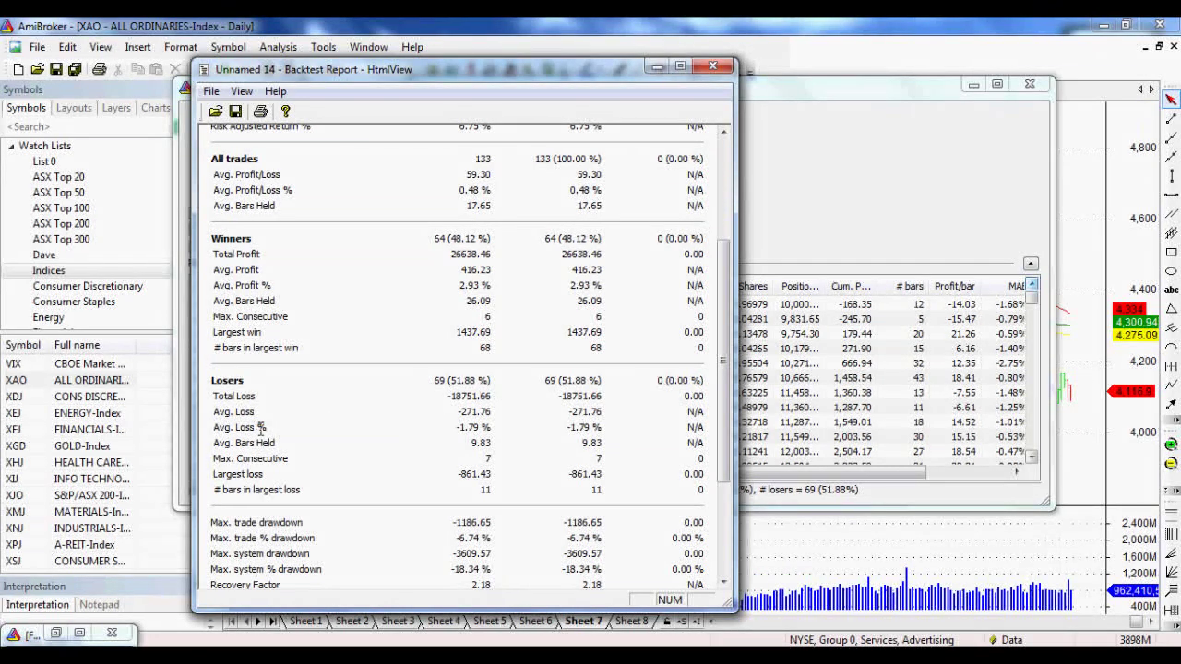
{"action": "triple_click", "coordinate": [218, 429]}
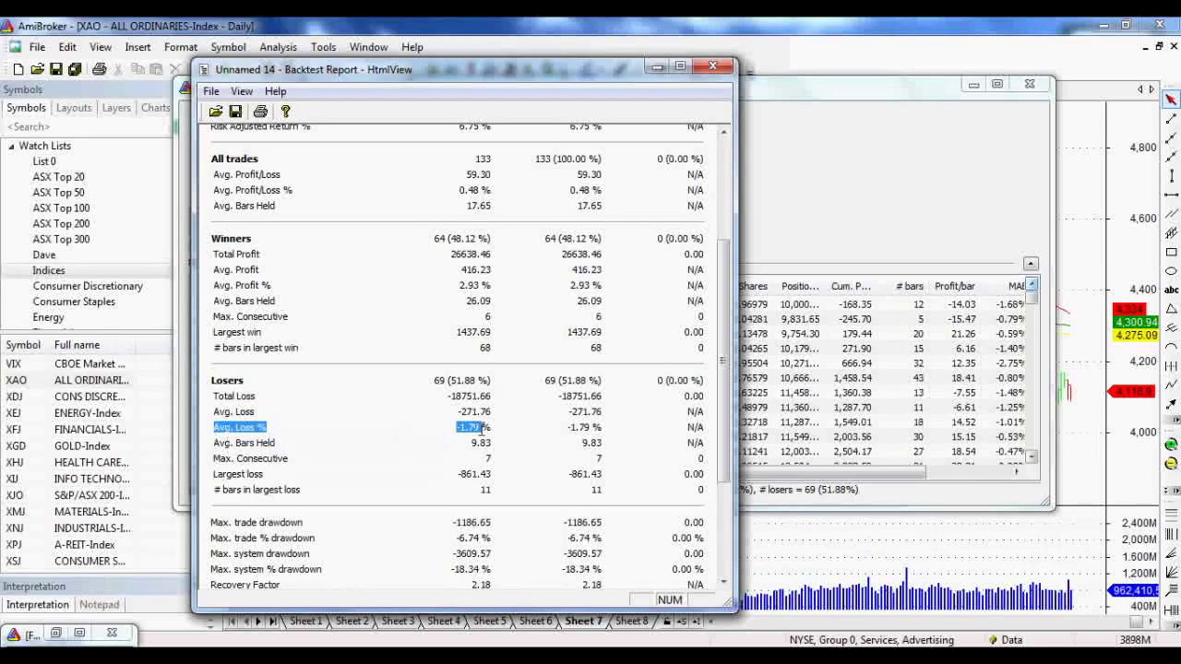
{"action": "left_click", "coordinate": [489, 430]}
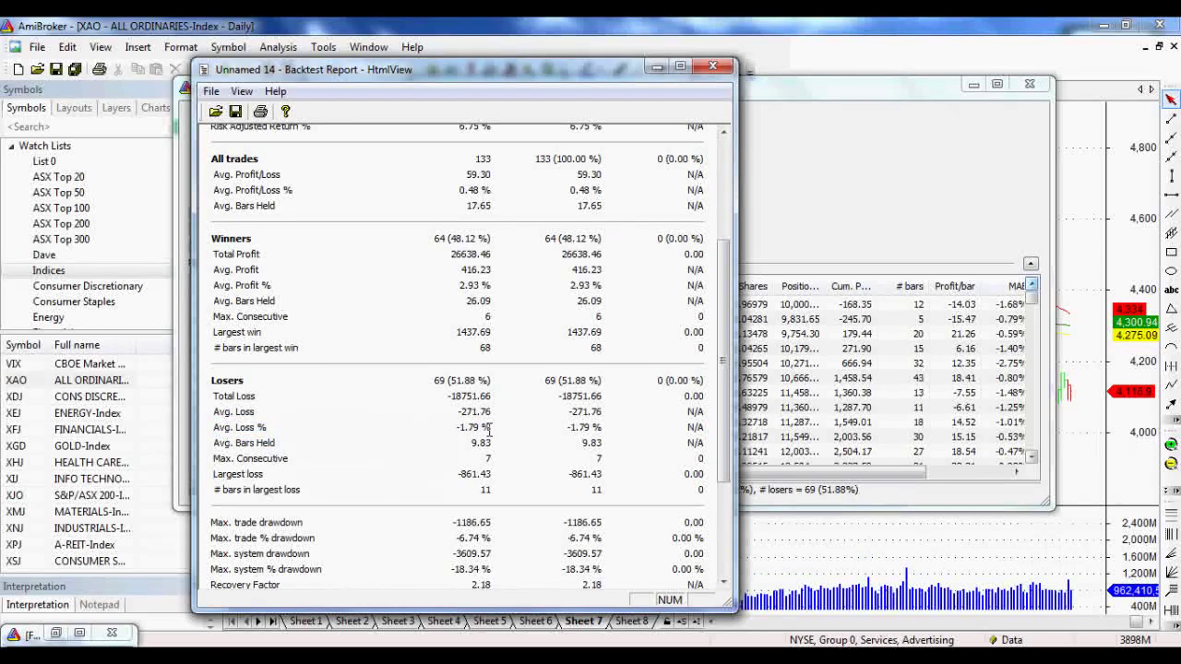
{"action": "triple_click", "coordinate": [463, 286]}
{"action": "left_click", "coordinate": [479, 291]}
{"action": "left_click_drag", "start_coordinate": [725, 310], "coordinate": [725, 195]}
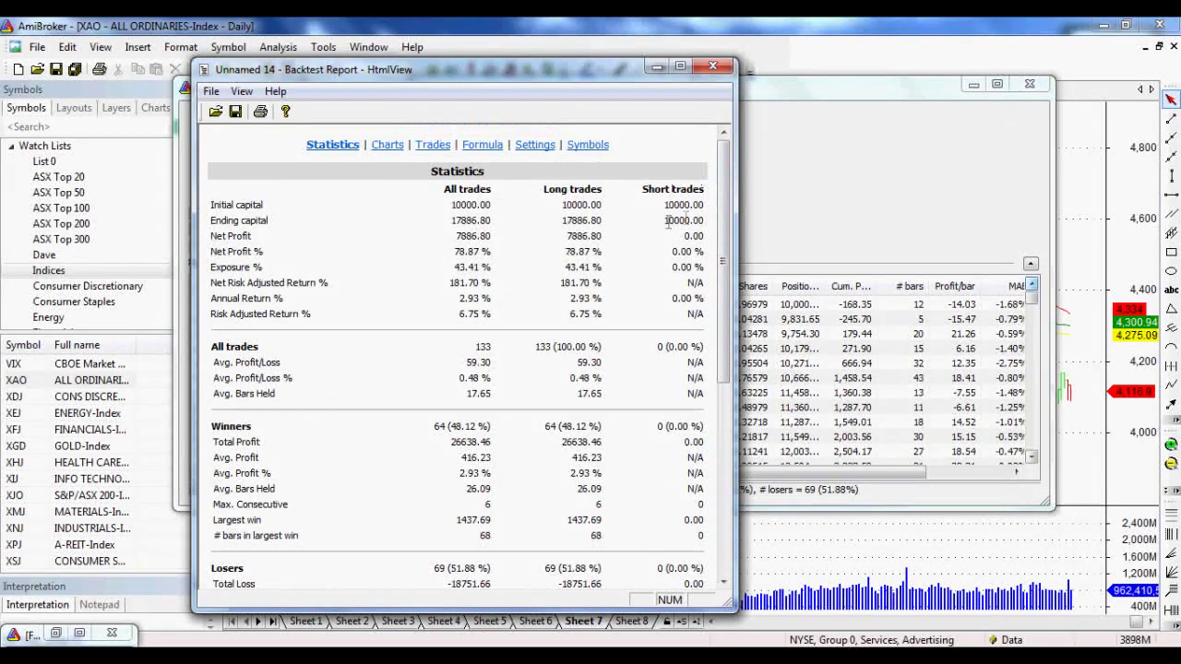
Scroll through the report's equity, underwater drawdown charts and the 1992–2012 Profit Table
{"action": "left_click", "coordinate": [387, 147]}
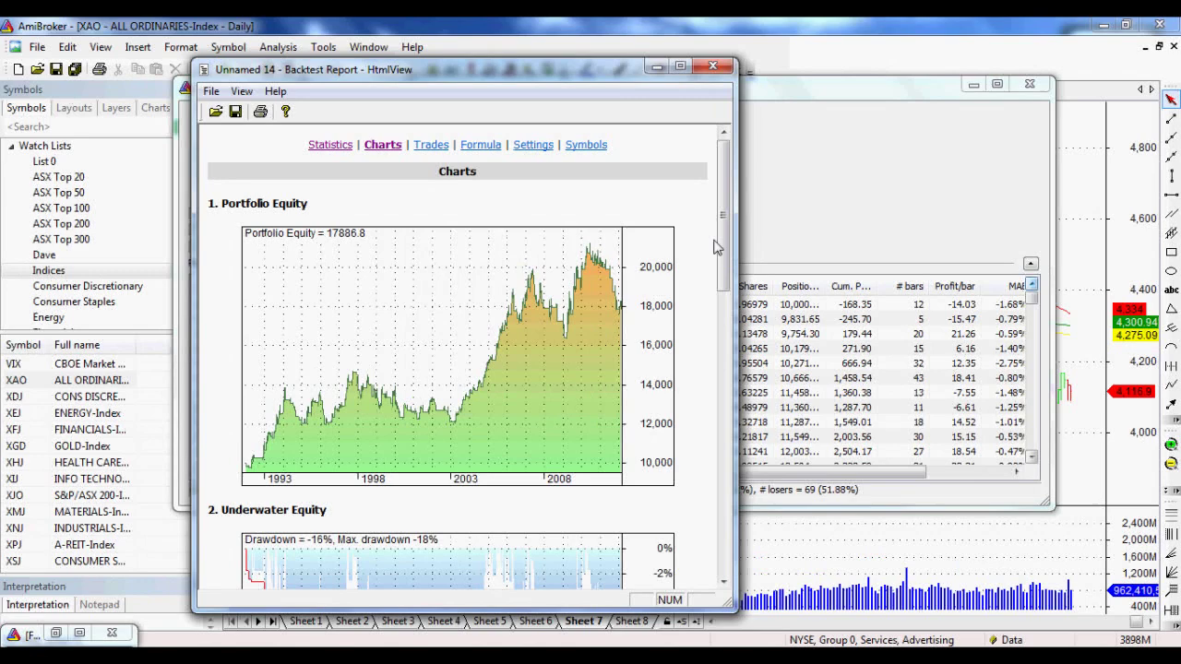
{"action": "left_click_drag", "start_coordinate": [728, 228], "coordinate": [726, 318]}
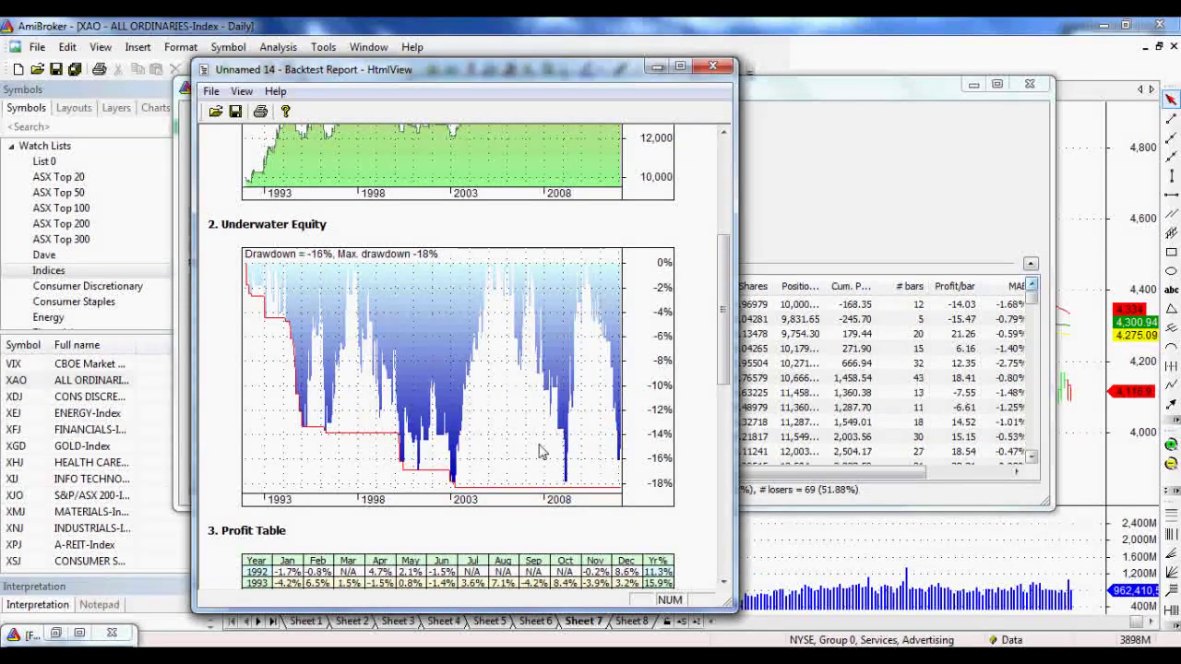
{"action": "scroll", "coordinate": [720, 334], "scroll_direction": "down", "scroll_amount": 2}
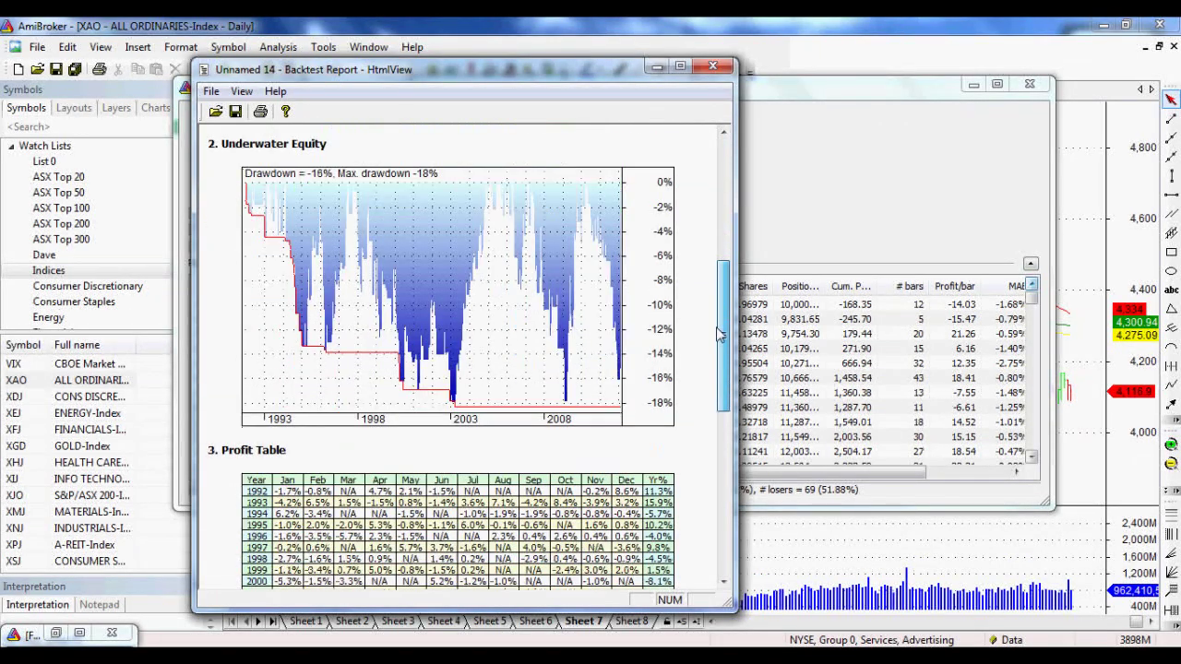
{"action": "left_click_drag", "start_coordinate": [719, 334], "coordinate": [715, 403]}
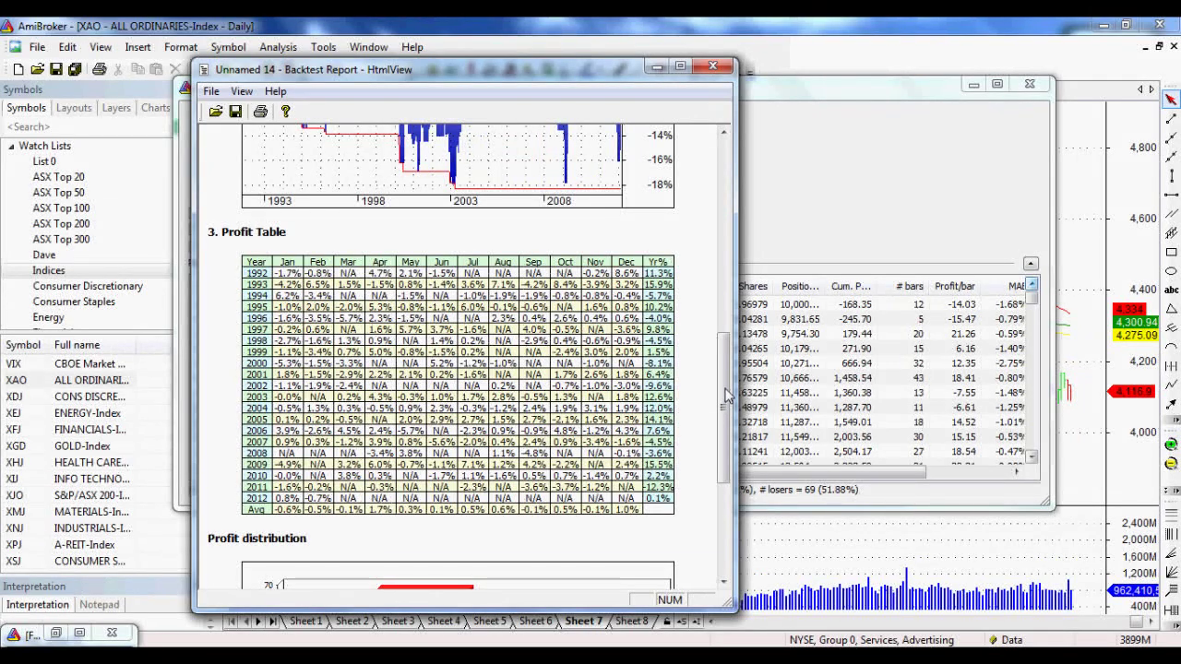
{"action": "mouse_move", "coordinate": [726, 395]}
{"action": "left_mouse_down"}
{"action": "mouse_move", "coordinate": [726, 468]}
{"action": "mouse_move", "coordinate": [703, 390]}
{"action": "left_mouse_up"}
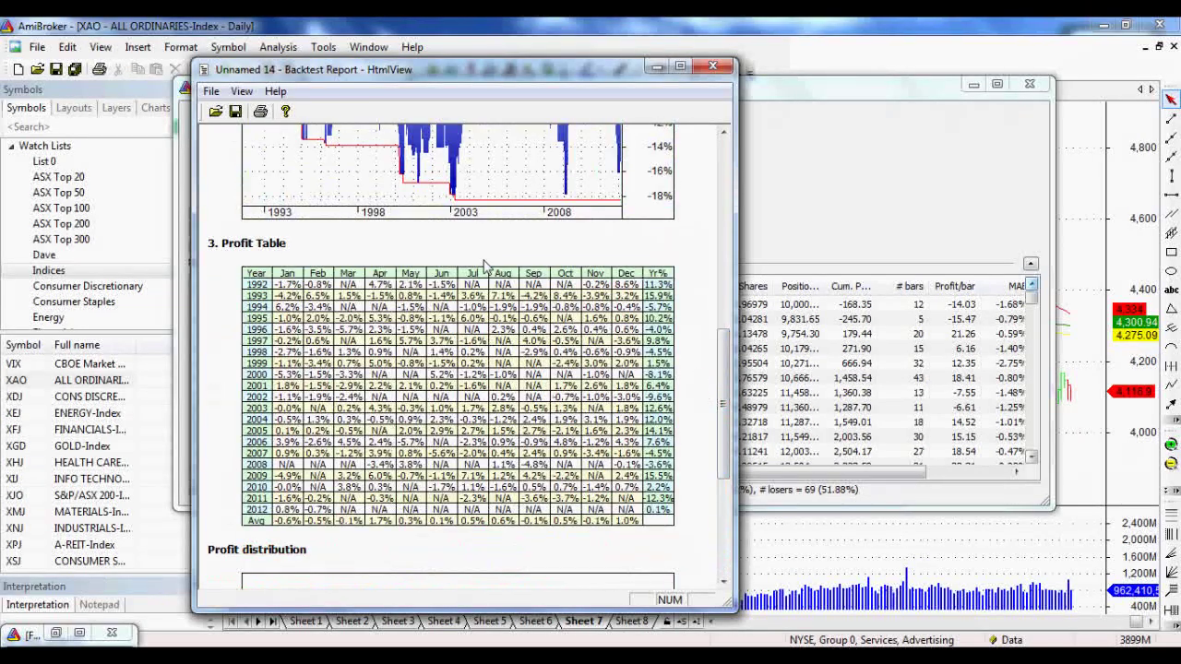
Close the report and enable arrows for actual trades from the analysis results
{"action": "left_click", "coordinate": [712, 65]}
{"action": "right_click", "coordinate": [366, 334]}
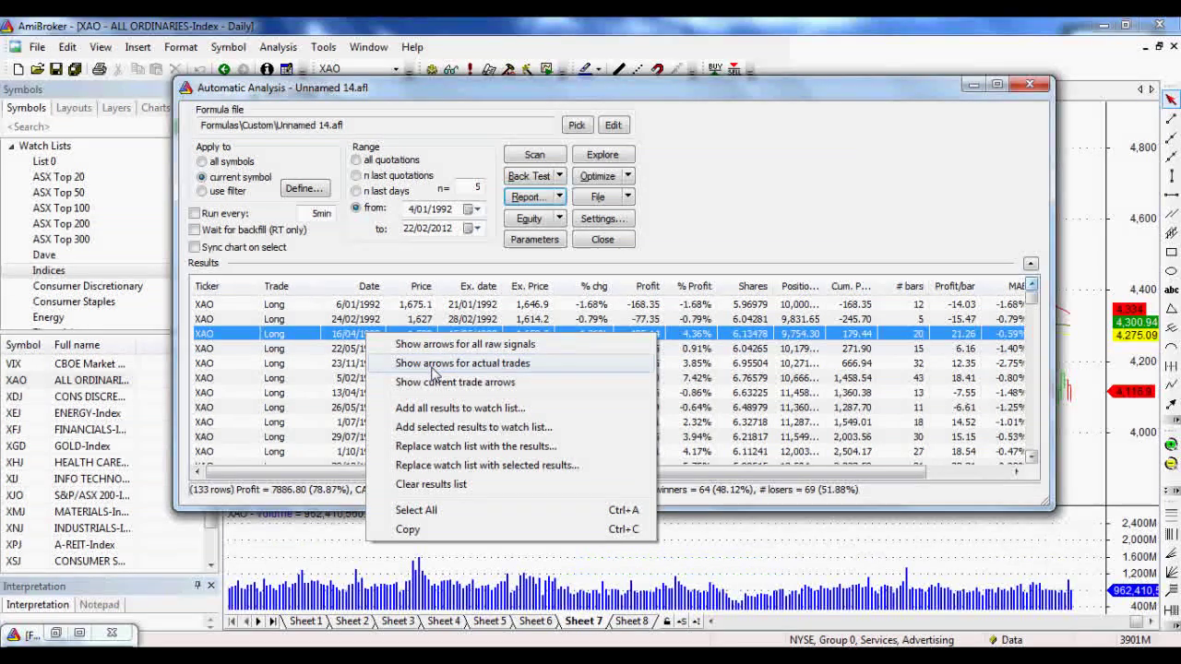
{"action": "right_click", "coordinate": [312, 341]}
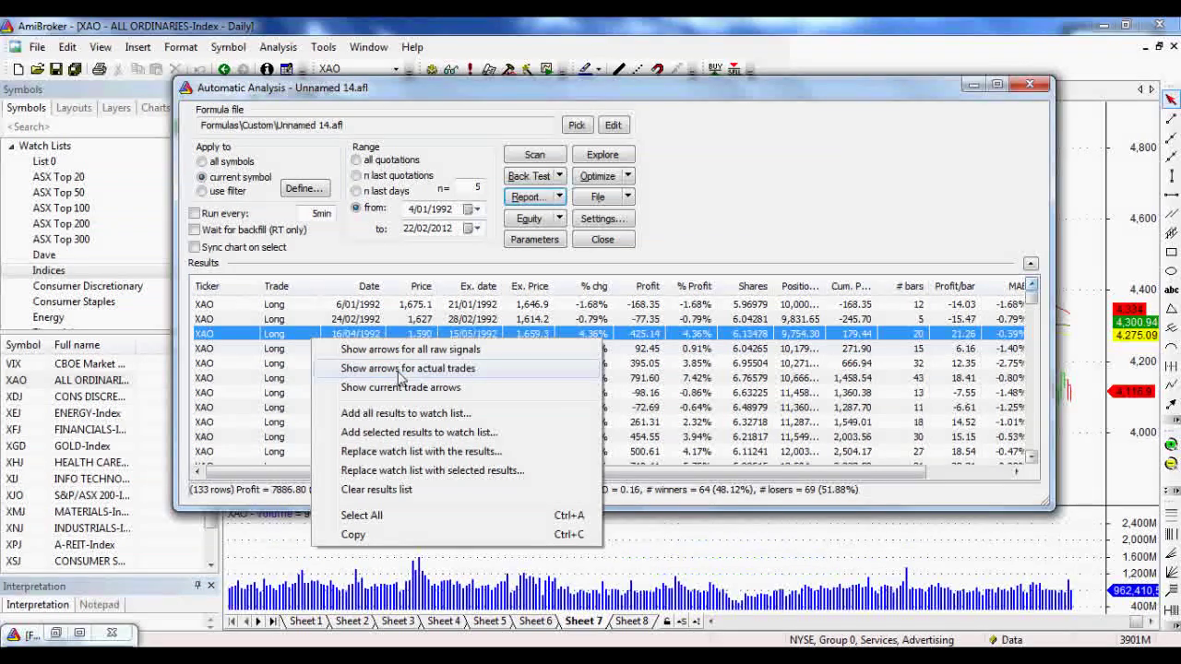
{"action": "left_click", "coordinate": [401, 371]}
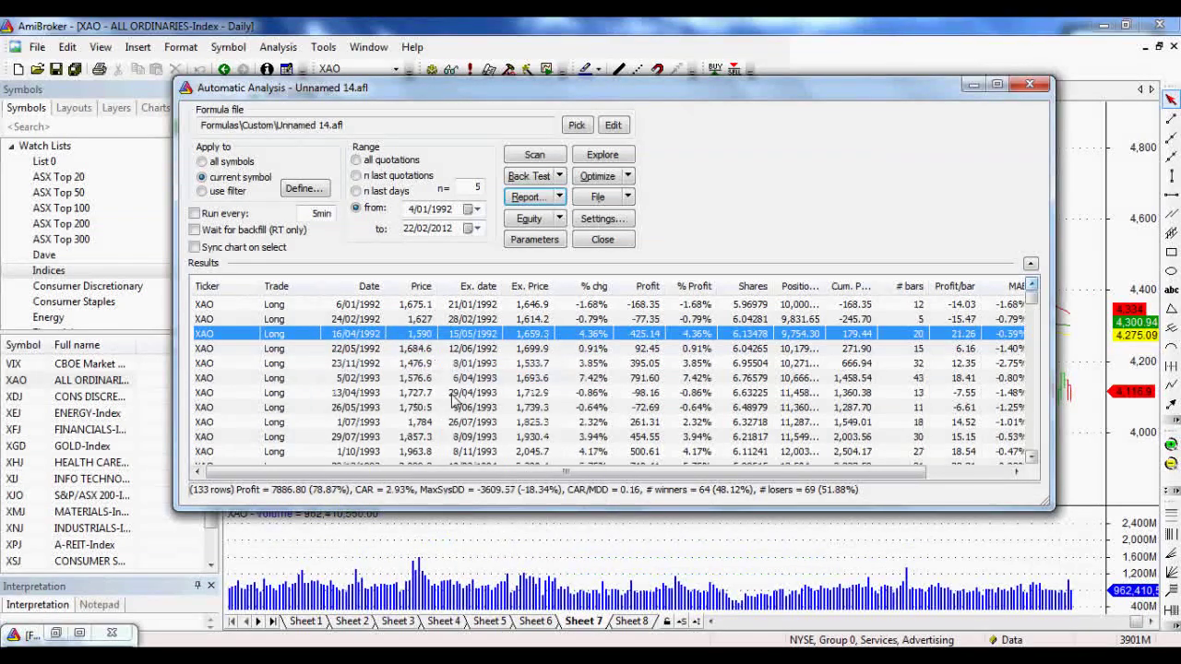
Set Show trading arrows to Yes in the XAO price chart's properties to display buy/sell arrows
{"action": "left_click", "coordinate": [973, 84]}
{"action": "left_click", "coordinate": [820, 121]}
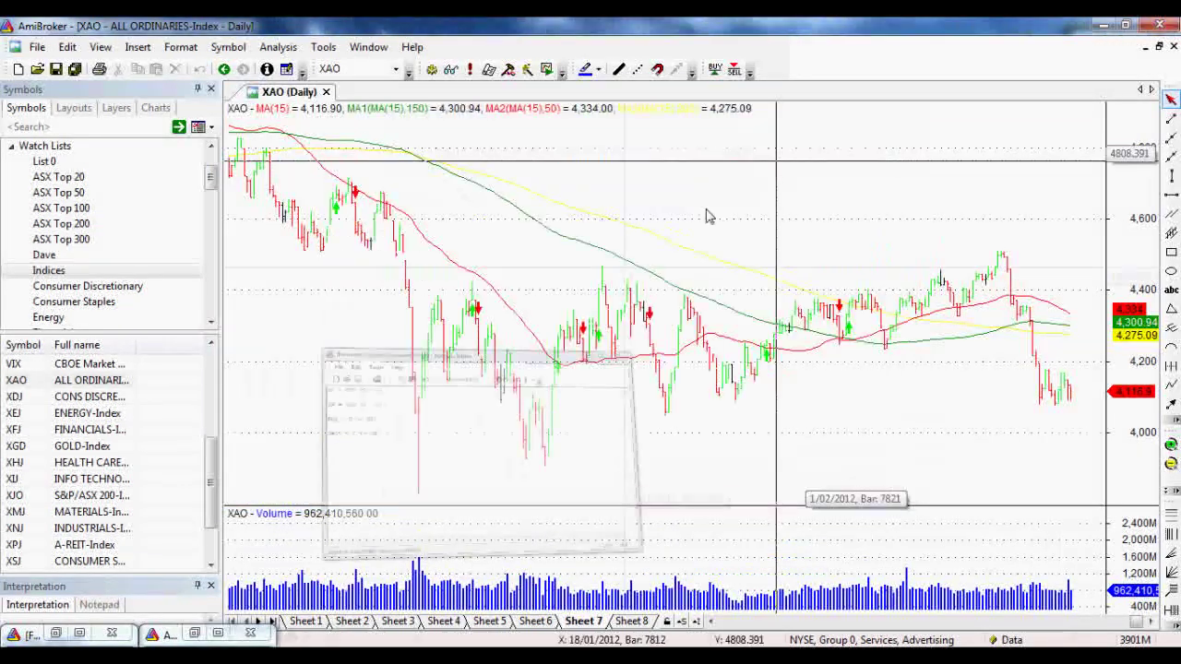
{"action": "right_click", "coordinate": [533, 268]}
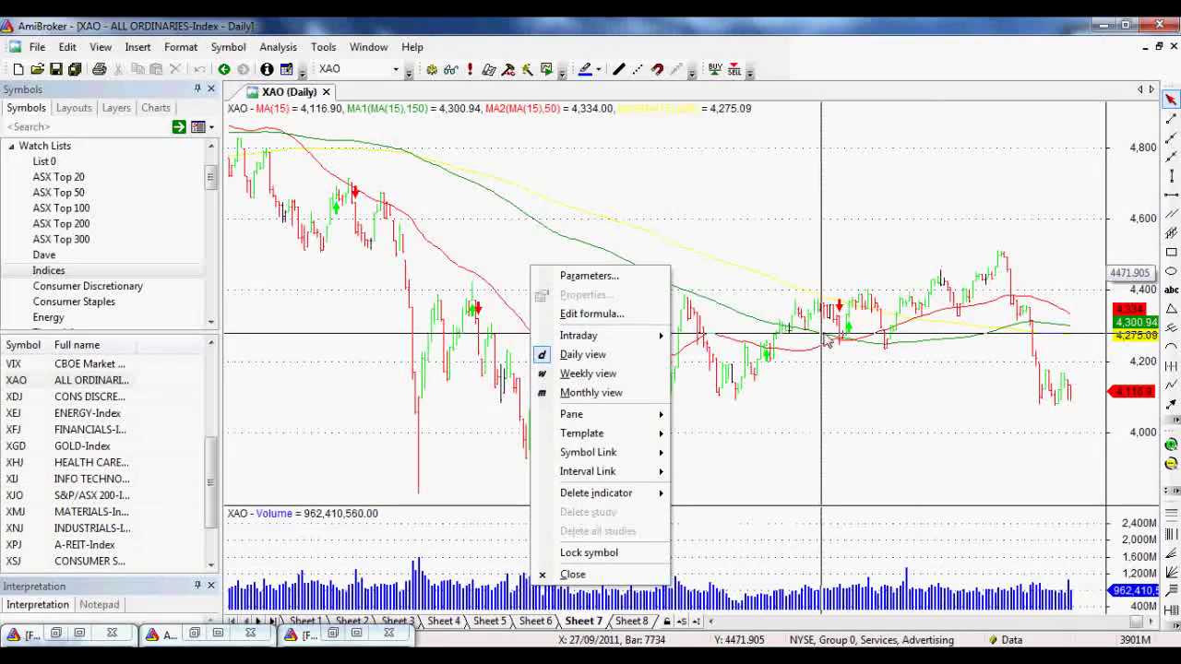
{"action": "left_click", "coordinate": [588, 276]}
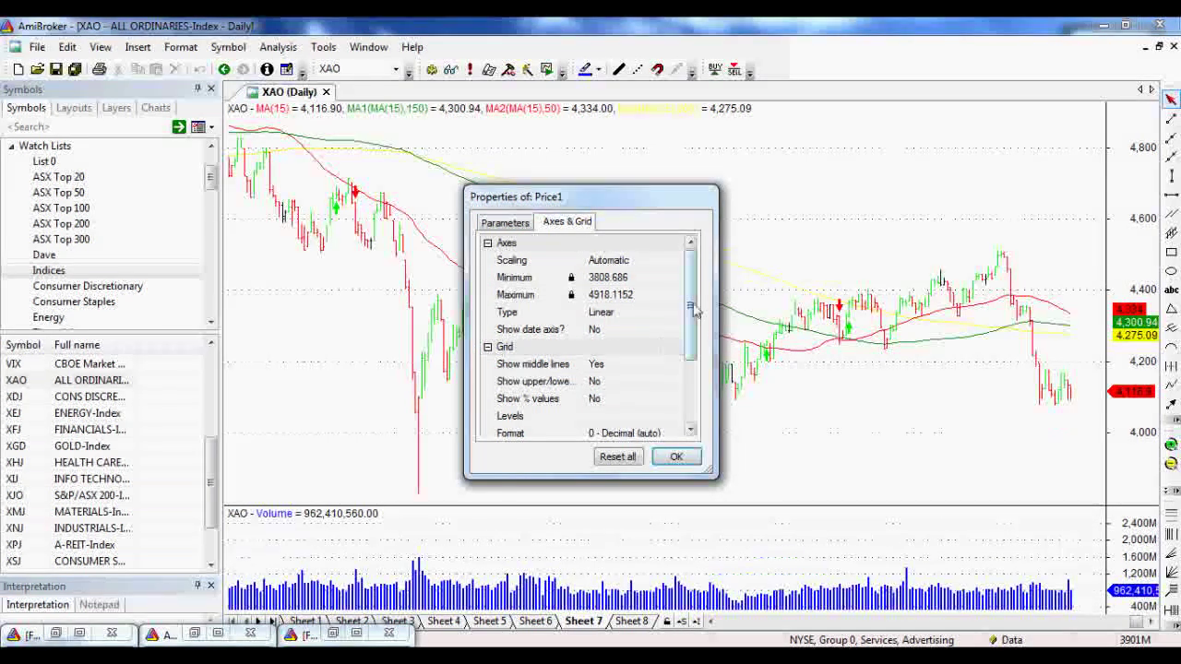
{"action": "left_click_drag", "start_coordinate": [691, 308], "coordinate": [698, 350]}
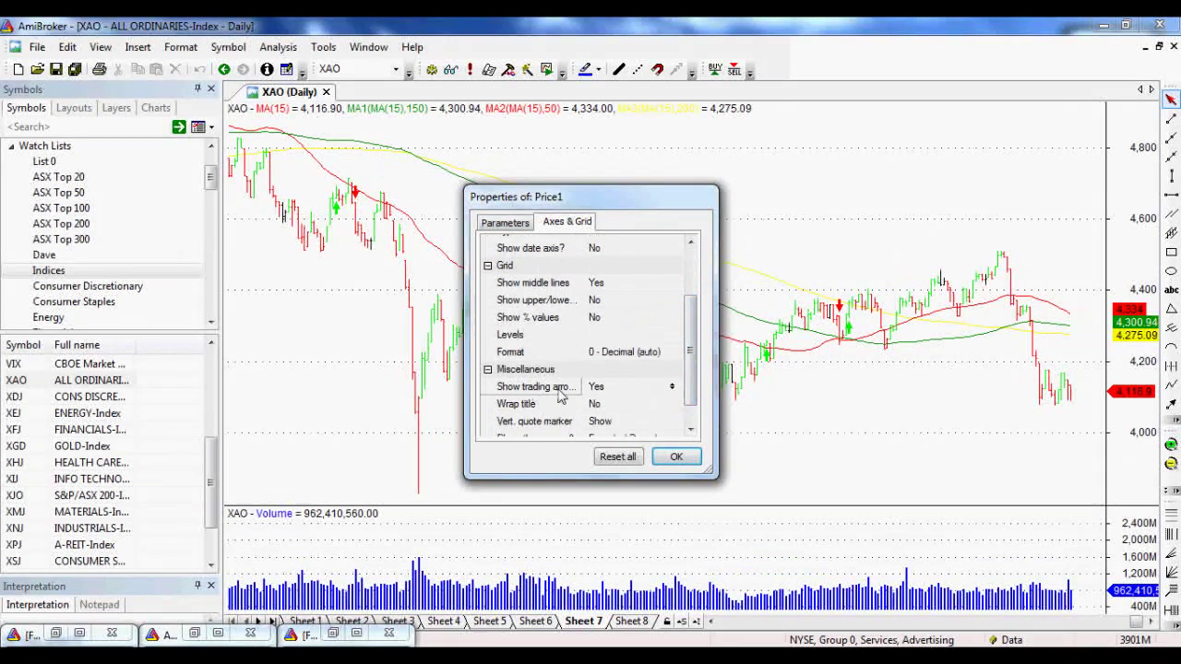
{"action": "left_click", "coordinate": [592, 387]}
{"action": "left_click", "coordinate": [627, 422]}
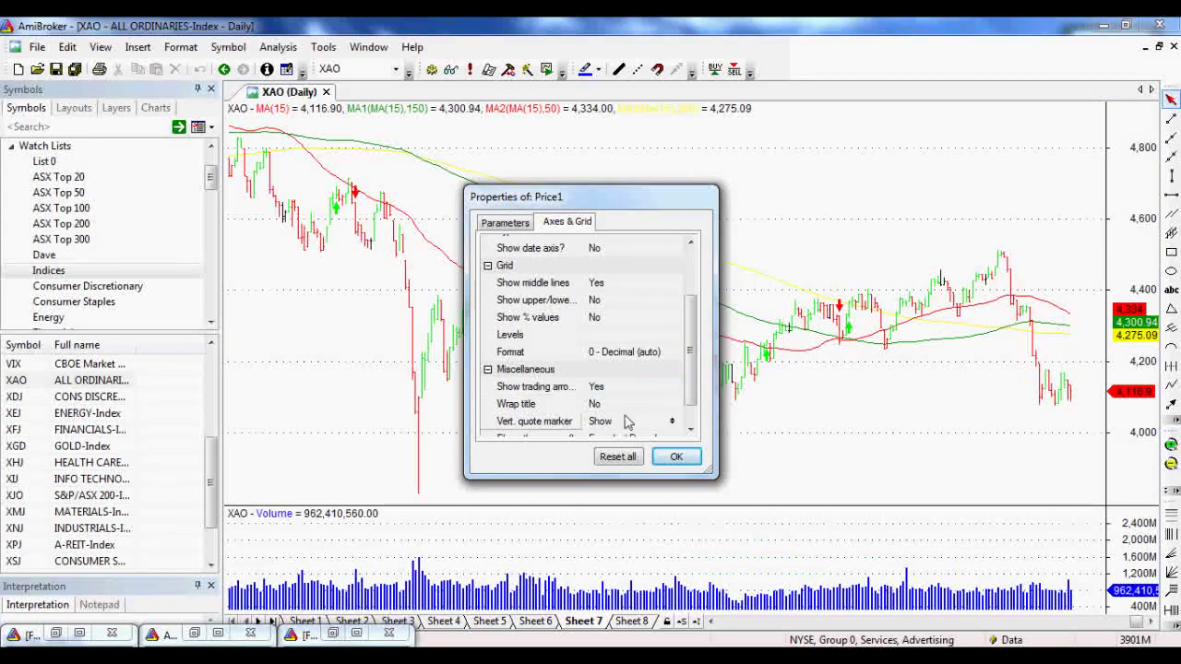
{"action": "left_click", "coordinate": [677, 458]}
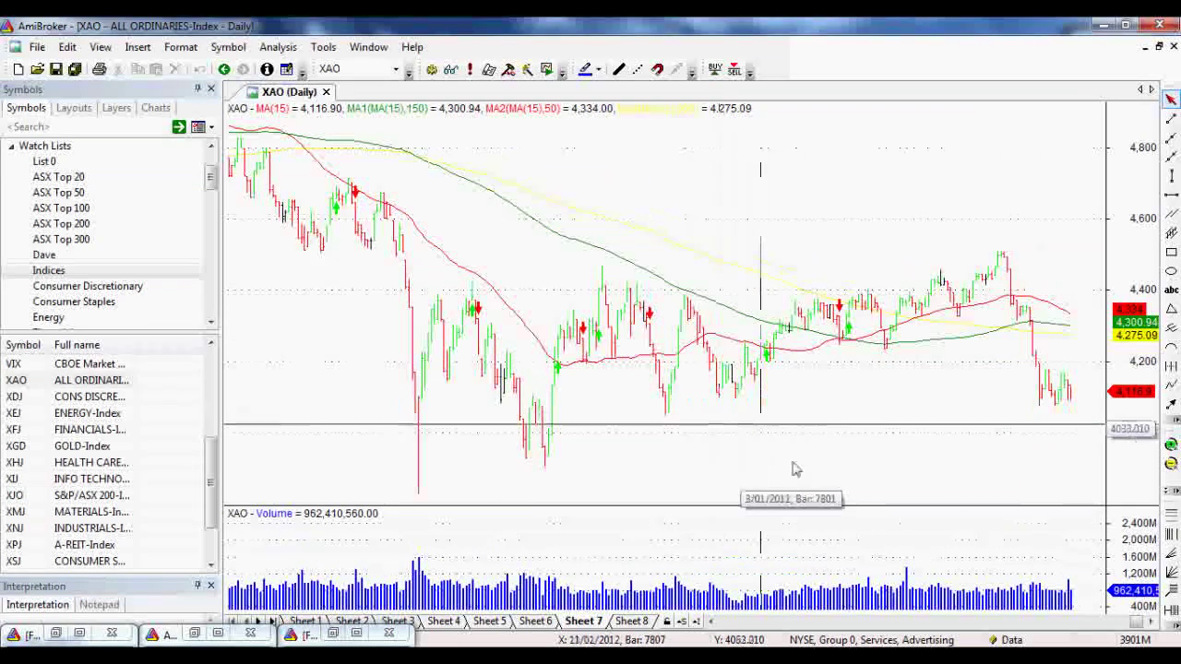
{"action": "left_click_drag", "start_coordinate": [1140, 627], "coordinate": [1112, 621]}
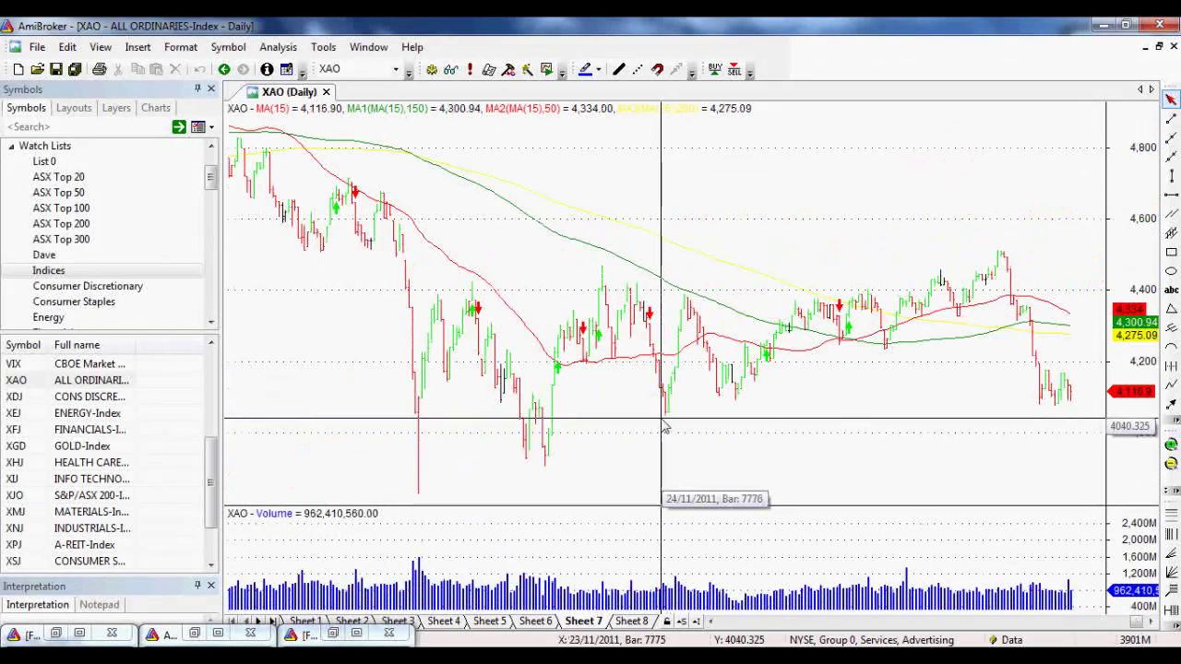
{"action": "mouse_move", "coordinate": [649, 426]}
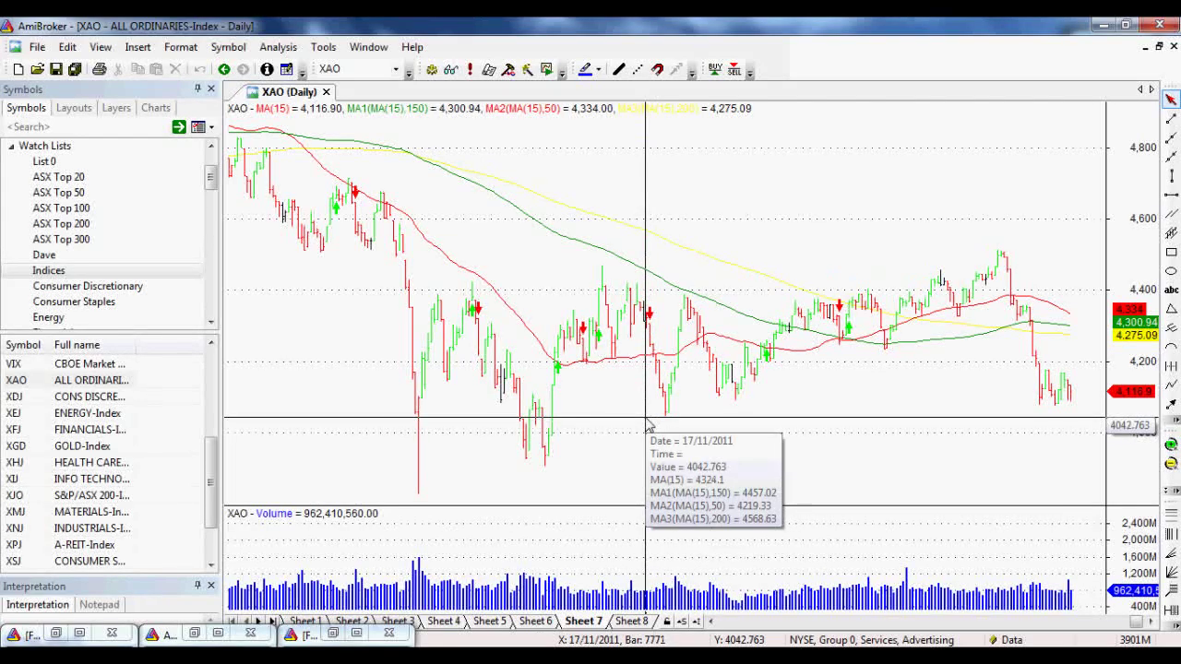